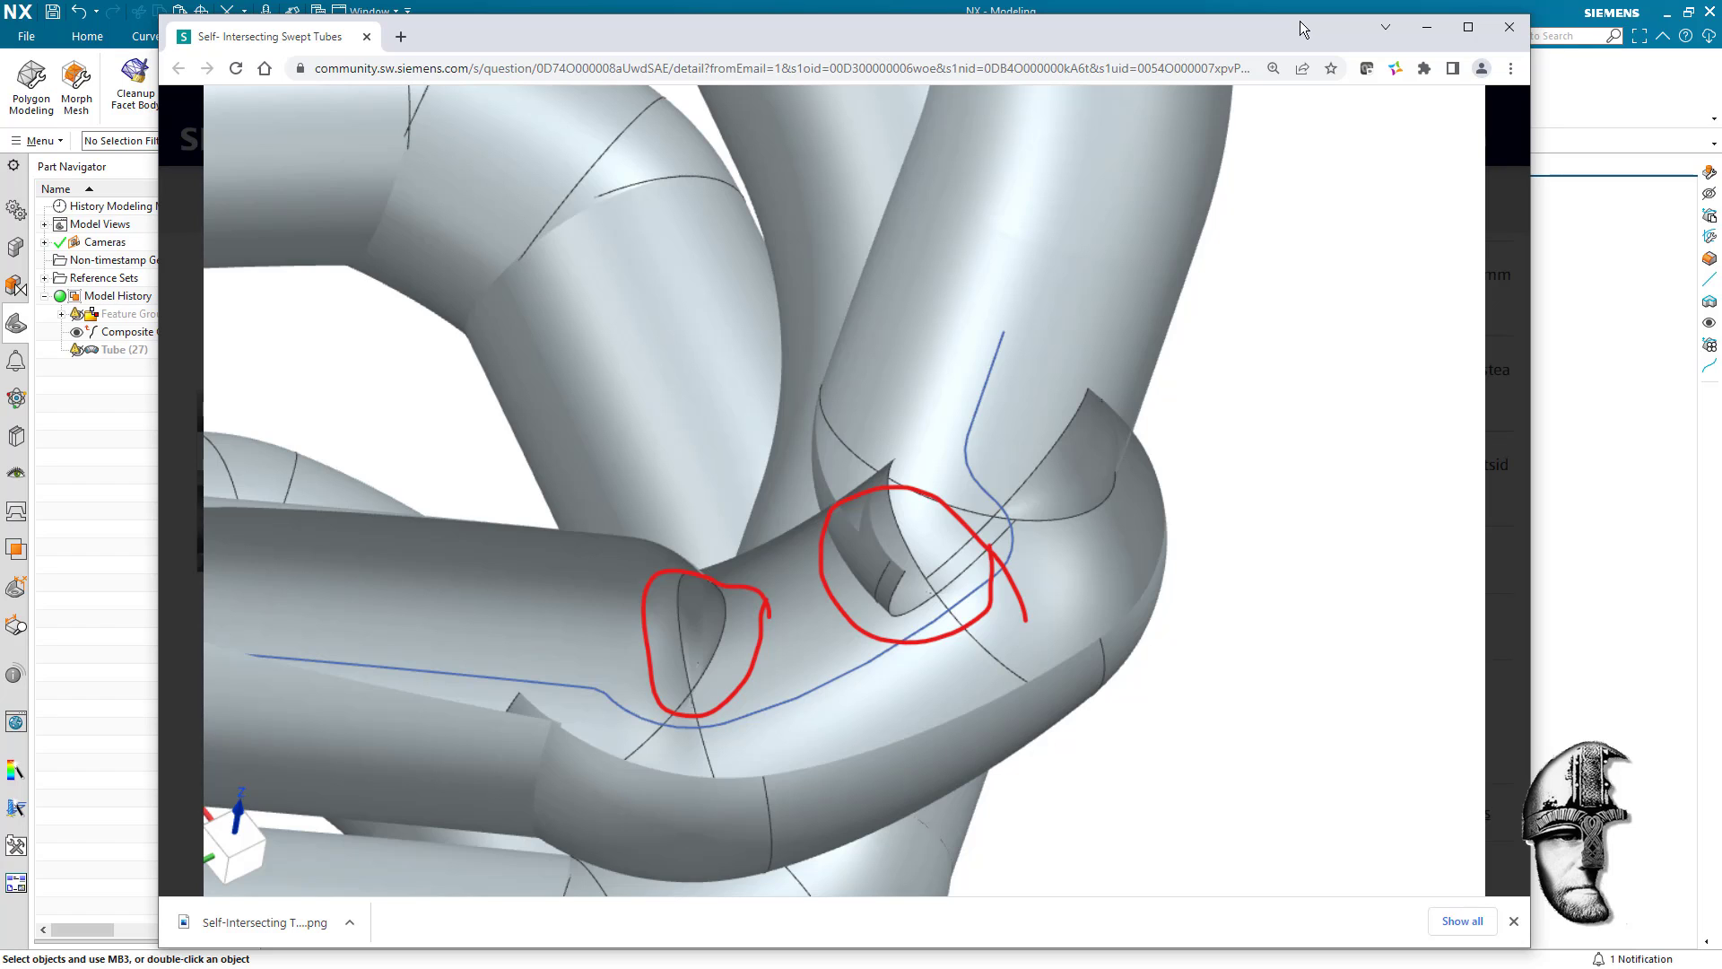
View the enlarged Self-Intersecting Tubes image showing two circled self-intersection spots.
mouse_move(1303, 231)
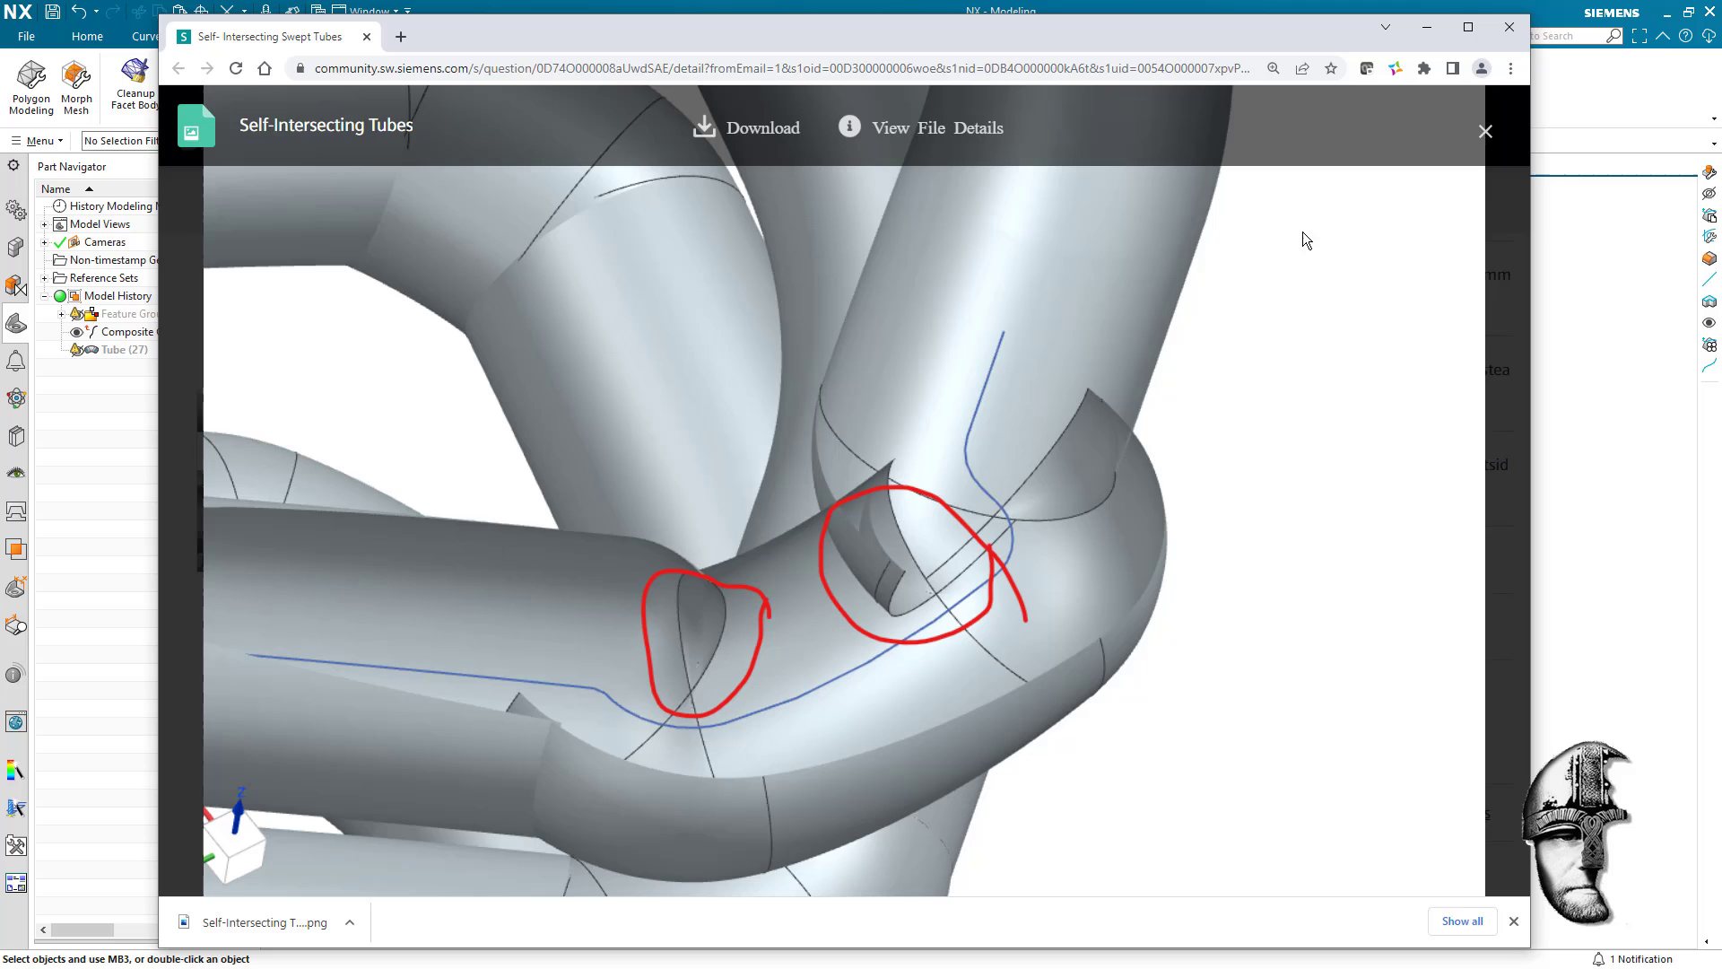
Close the image, highlight the follow-up question about polygon modelling, and minimise Chrome.
click(1485, 133)
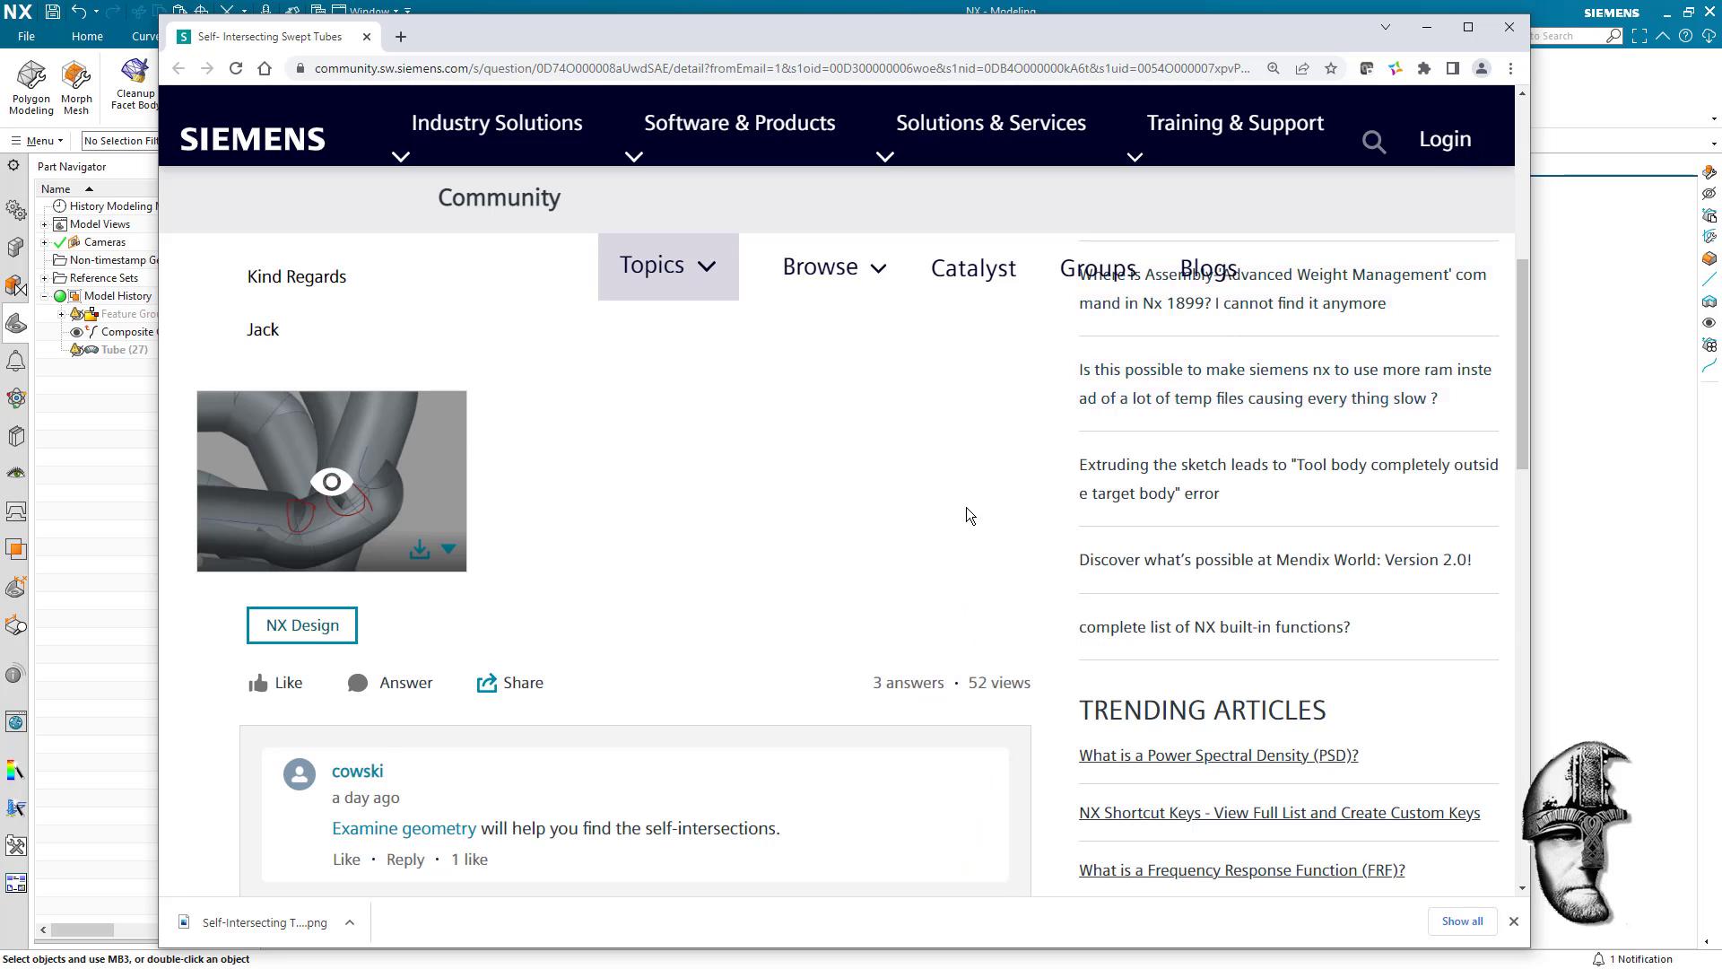
scroll(967, 510, down, 7)
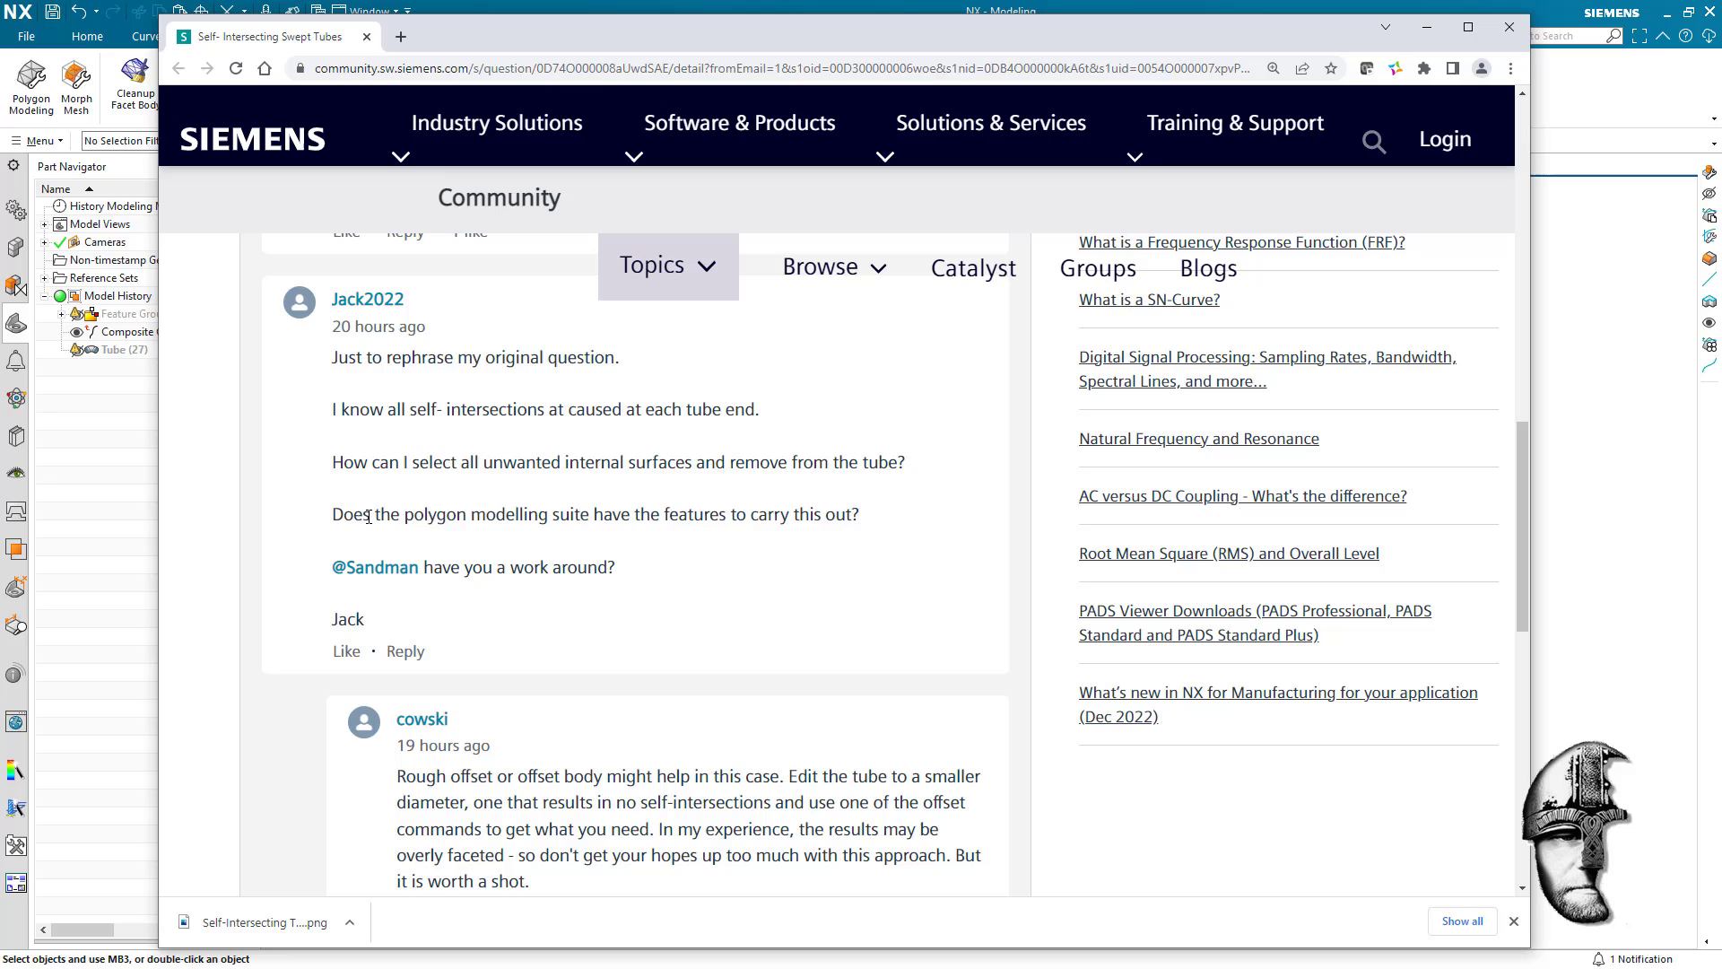
drag(343, 516, 825, 529)
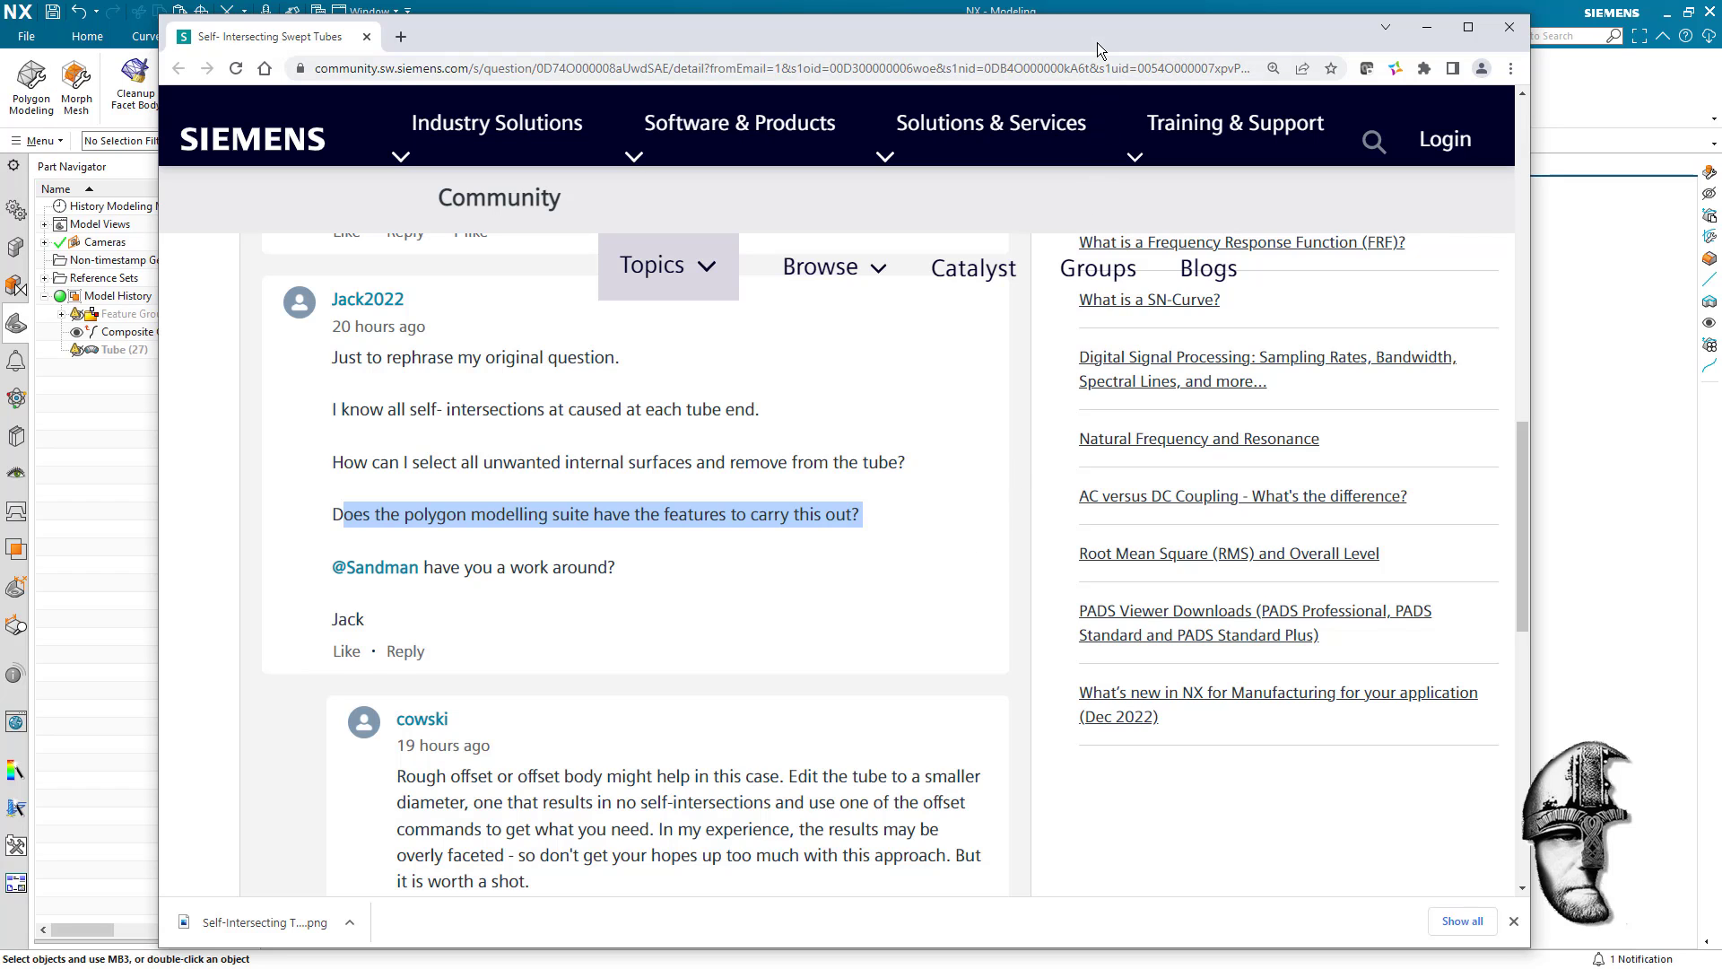
key(super+Down)
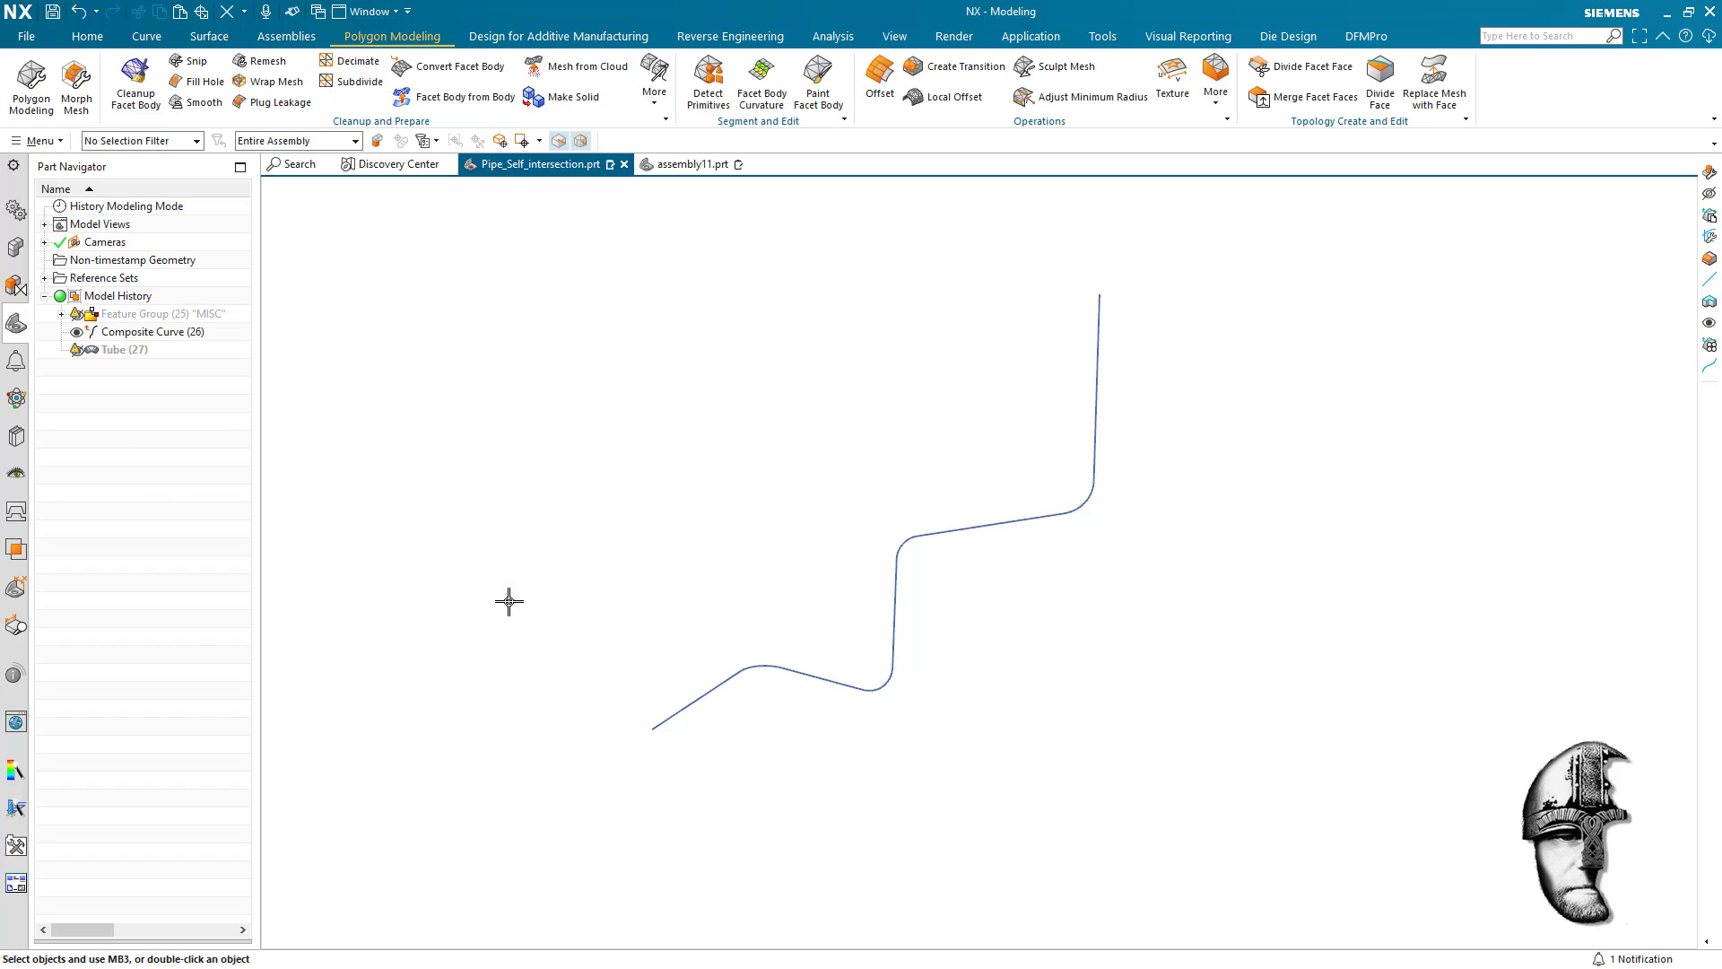
Show Tube (27) along the composite curve and orbit to inspect its self-intersecting bends.
mouse_move(1147, 687)
middle_down()
mouse_move(1223, 711)
mouse_move(1034, 703)
mouse_move(574, 583)
middle_up()
click(77, 351)
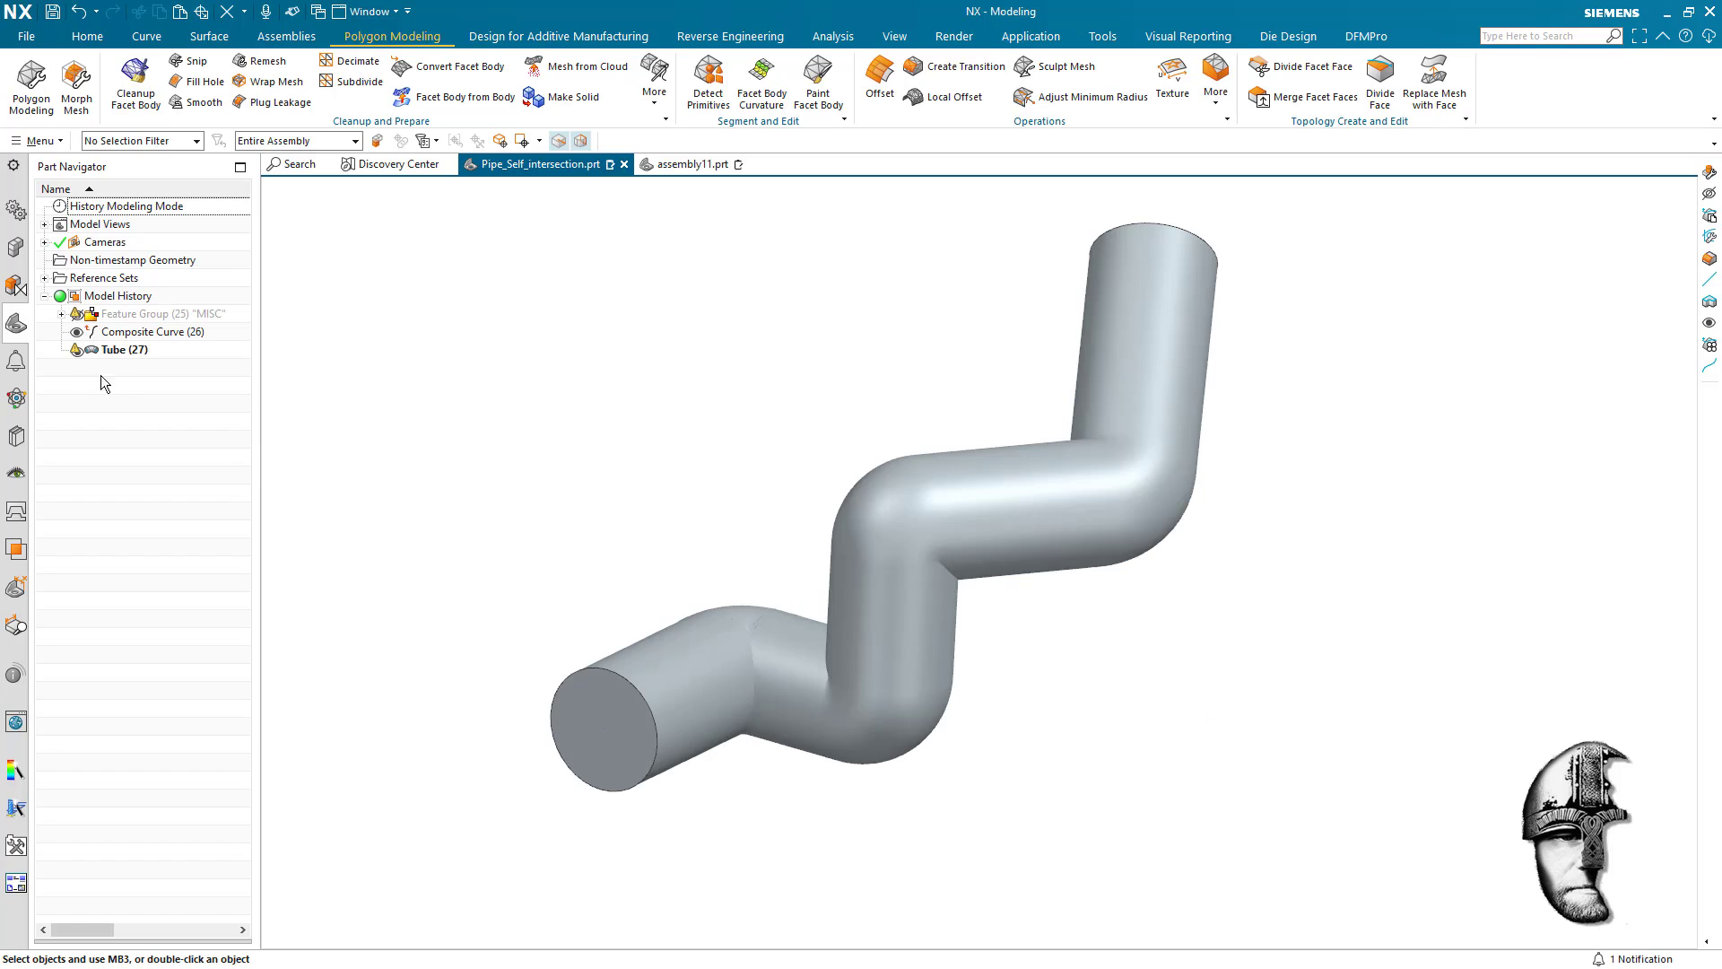
middle_drag(1247, 922, 1271, 777)
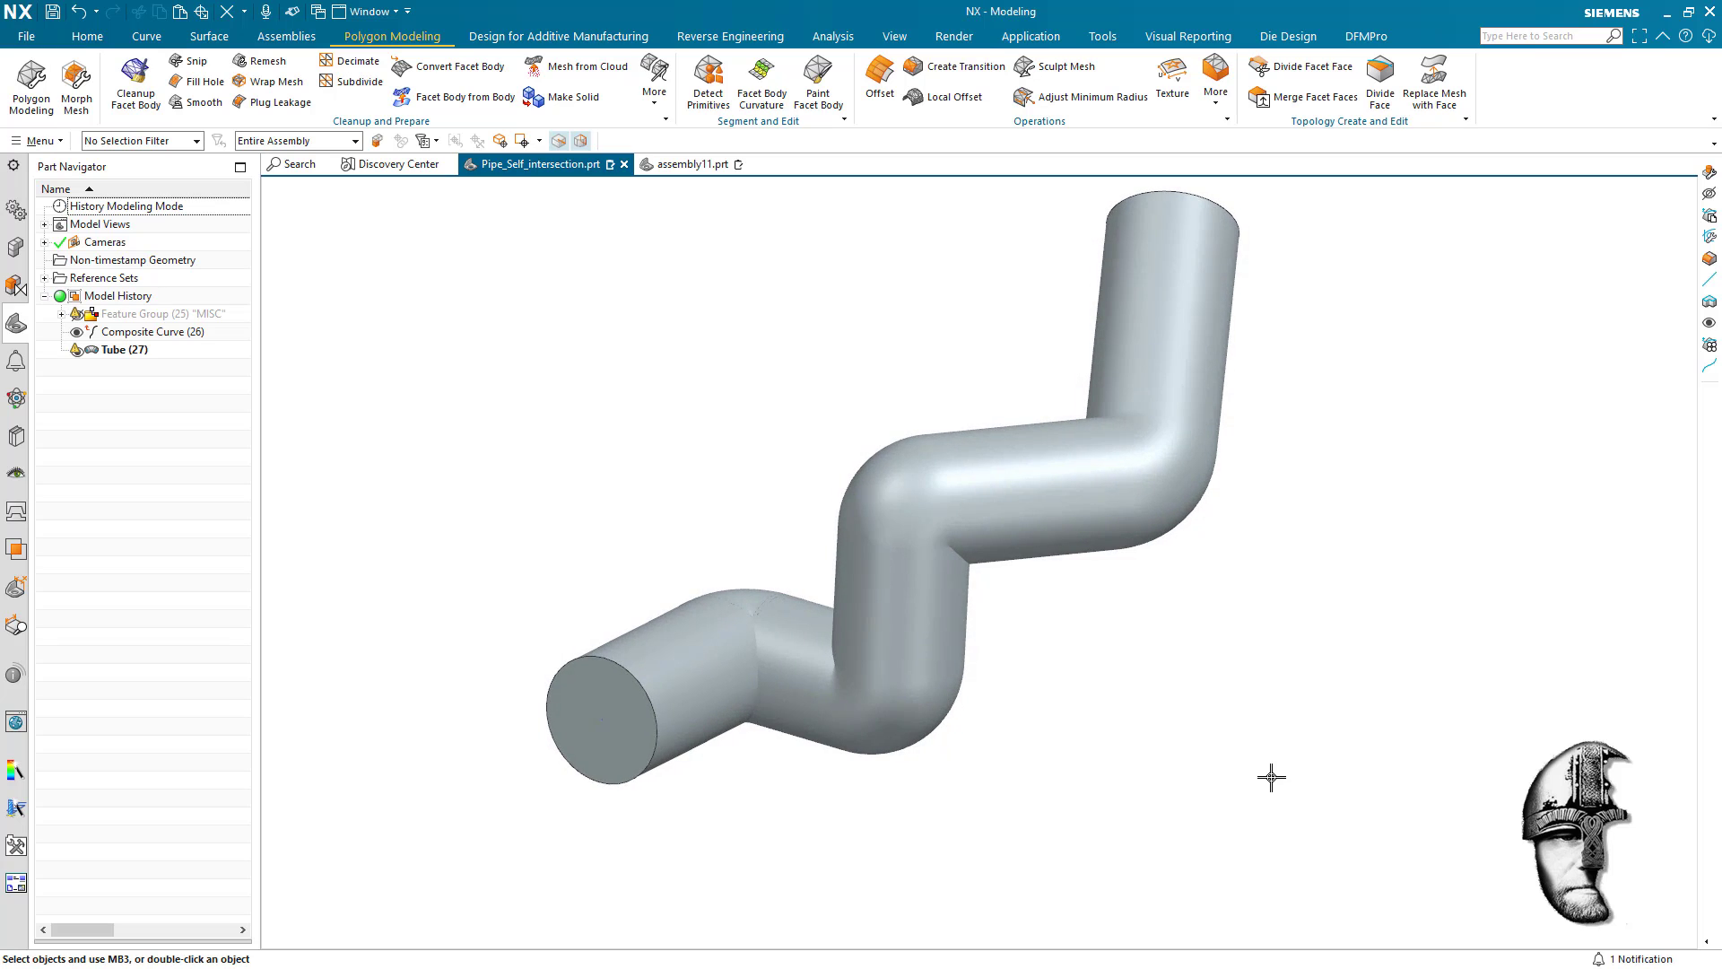
scroll(1271, 776, up, 3)
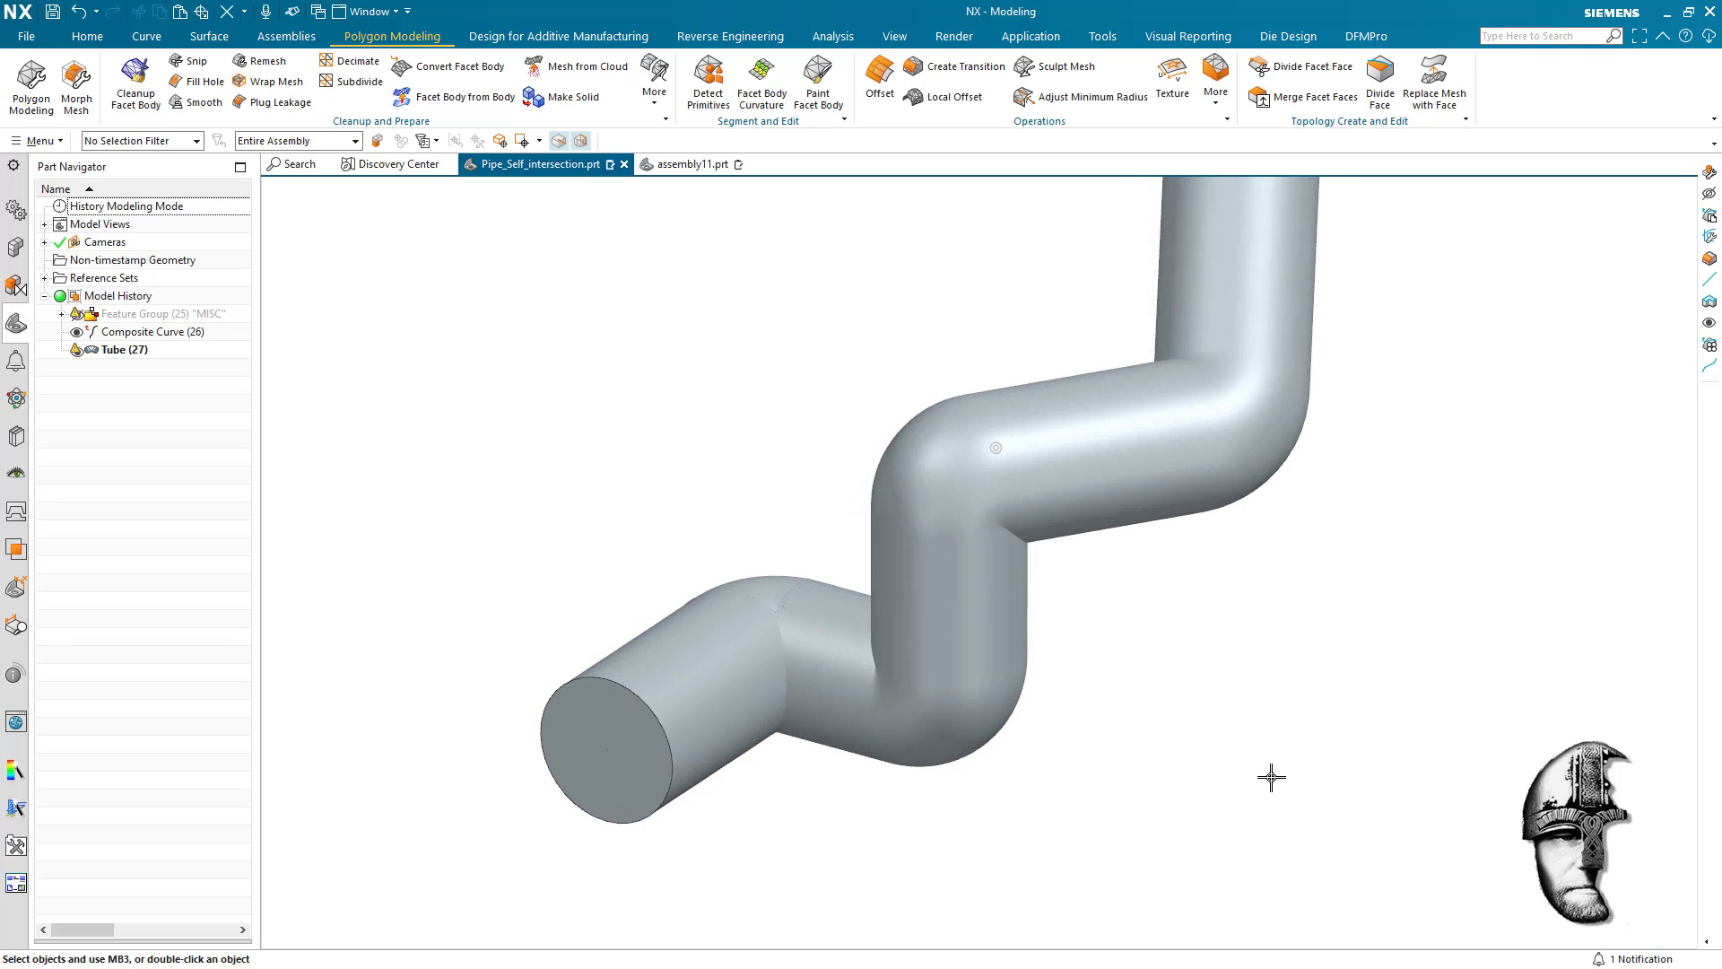
mouse_move(1271, 777)
middle_down()
mouse_move(899, 684)
mouse_move(687, 577)
middle_up()
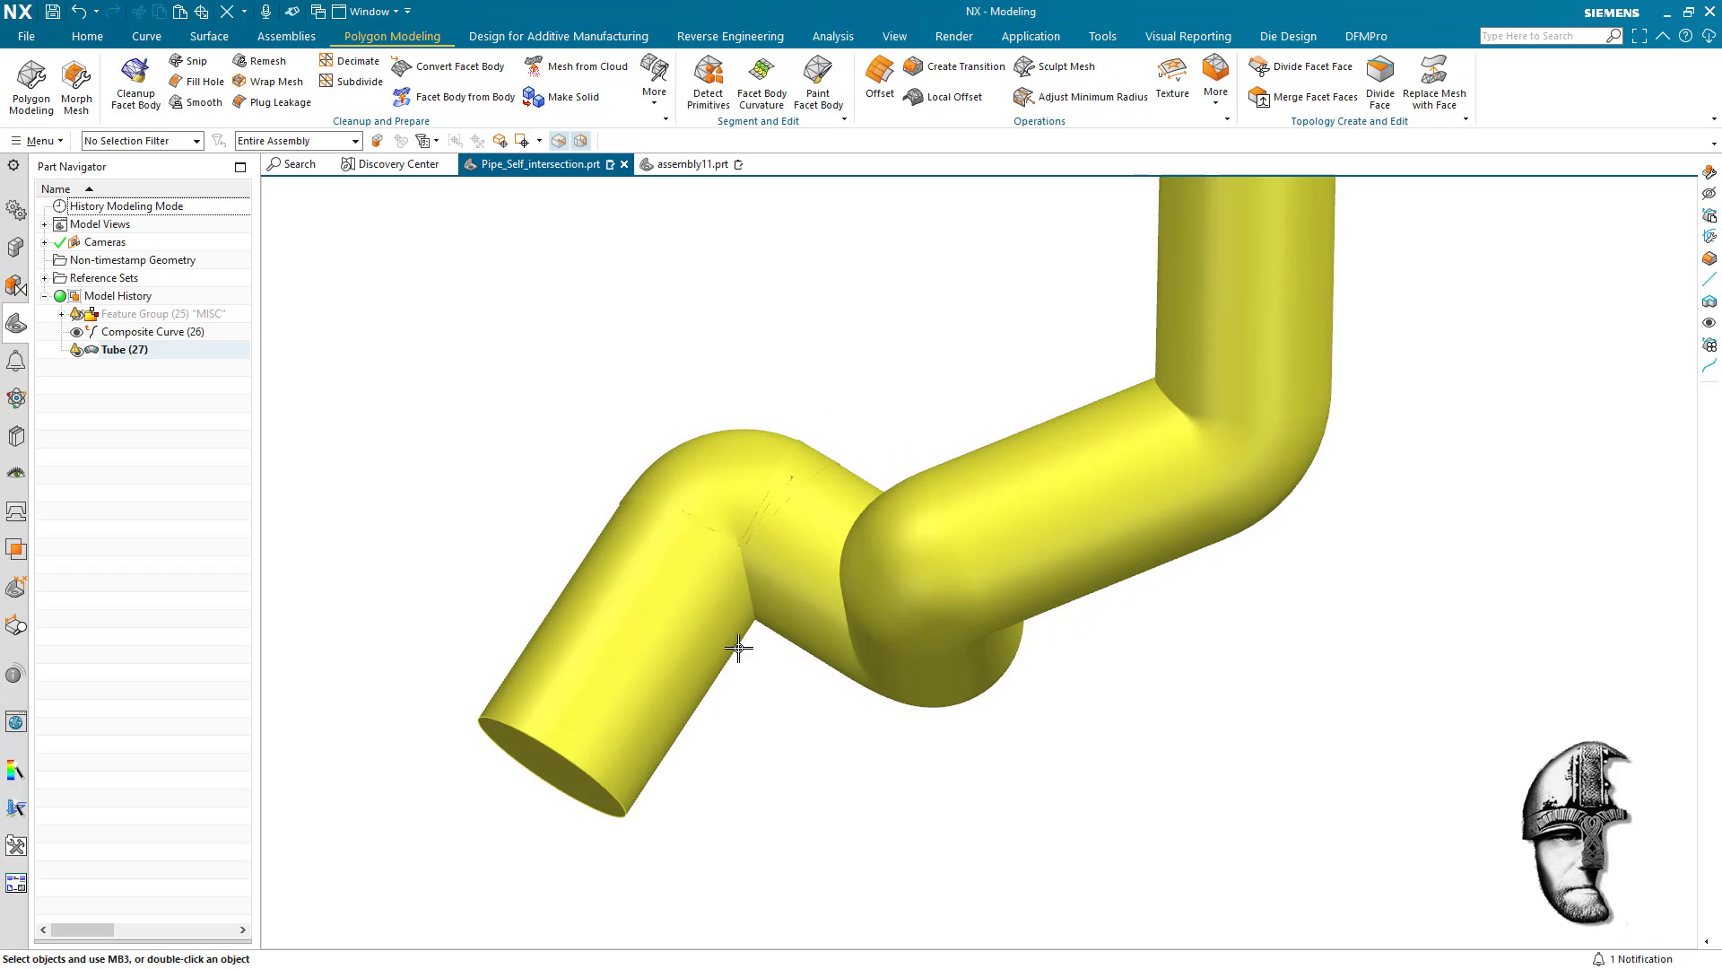
mouse_move(742, 646)
middle_down()
mouse_move(847, 667)
mouse_move(919, 654)
mouse_move(899, 581)
mouse_move(1041, 576)
mouse_move(1046, 455)
mouse_move(1118, 688)
mouse_move(1087, 701)
middle_up()
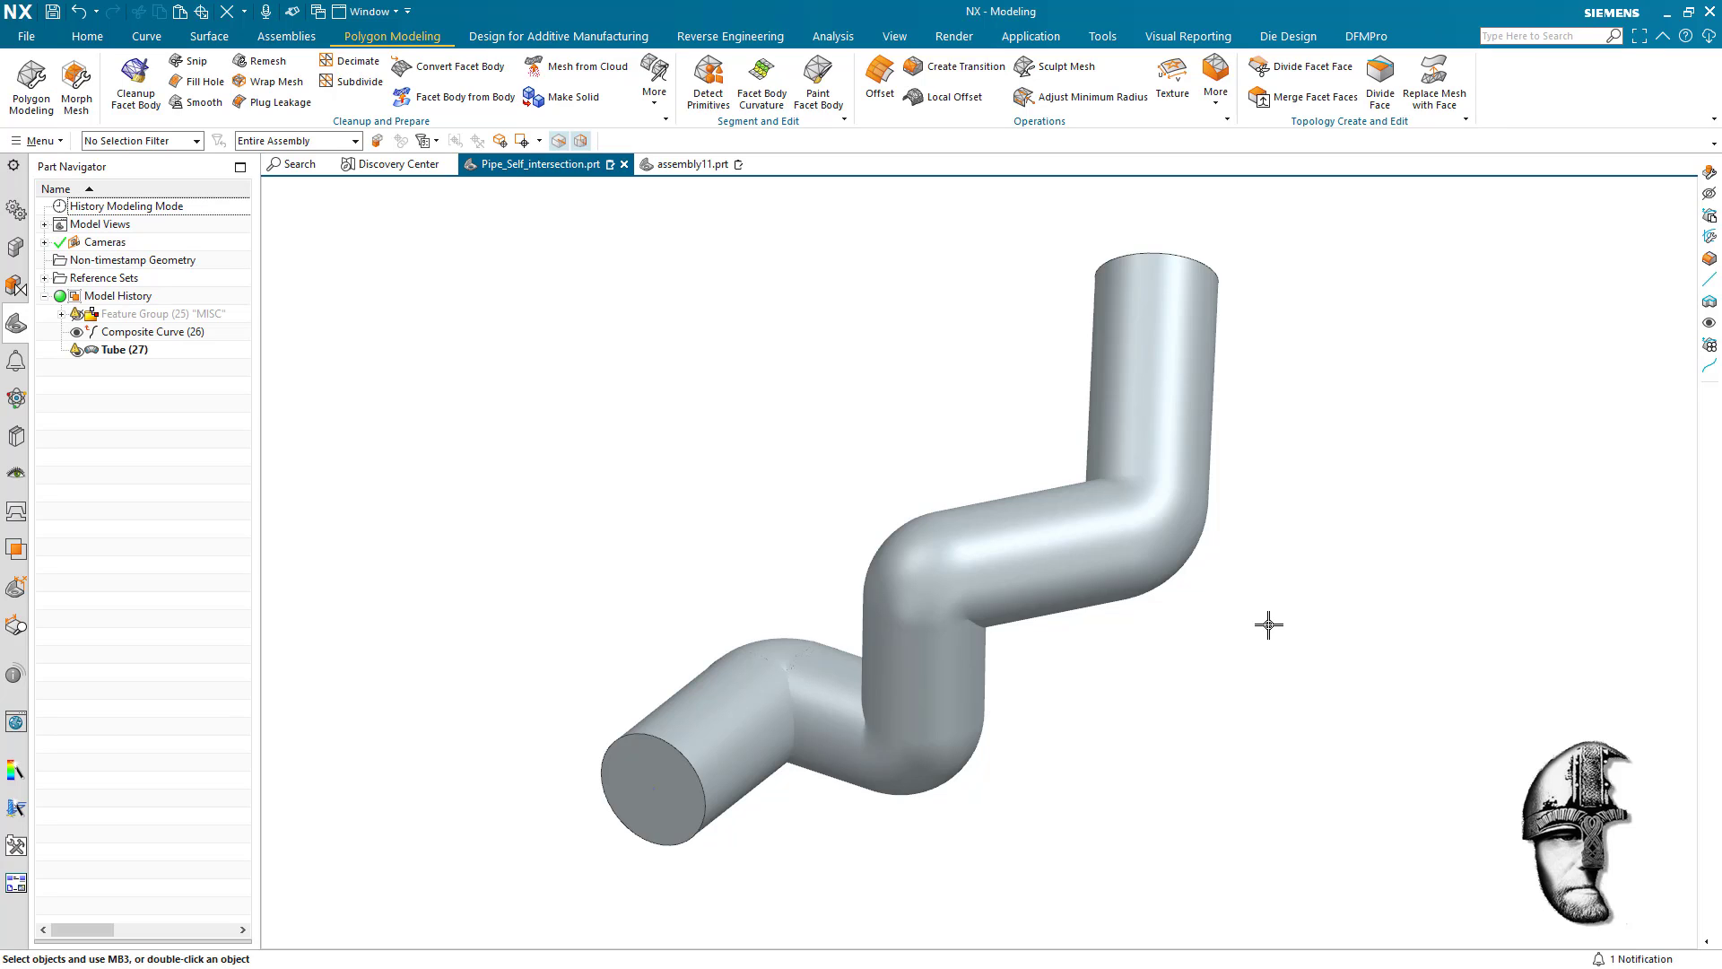
mouse_move(1395, 622)
middle_down()
mouse_move(1404, 603)
mouse_move(1453, 626)
middle_up()
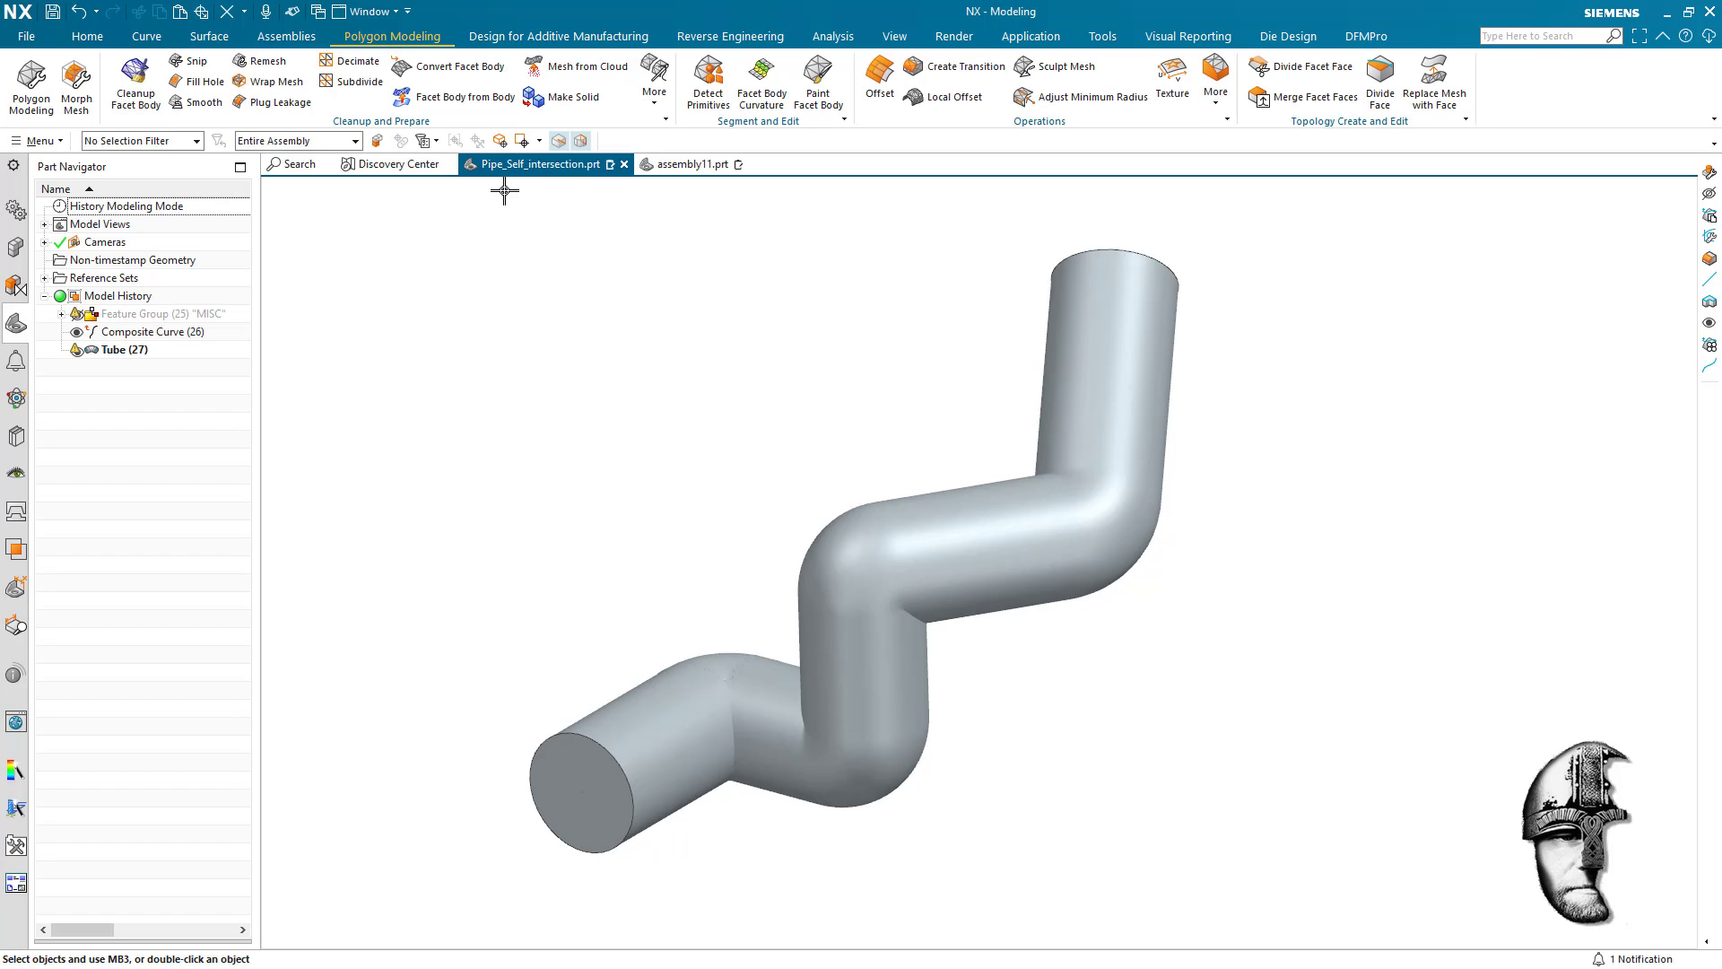
Create a facet body from the Tube (27) solid with Input Body set to Hide.
click(466, 97)
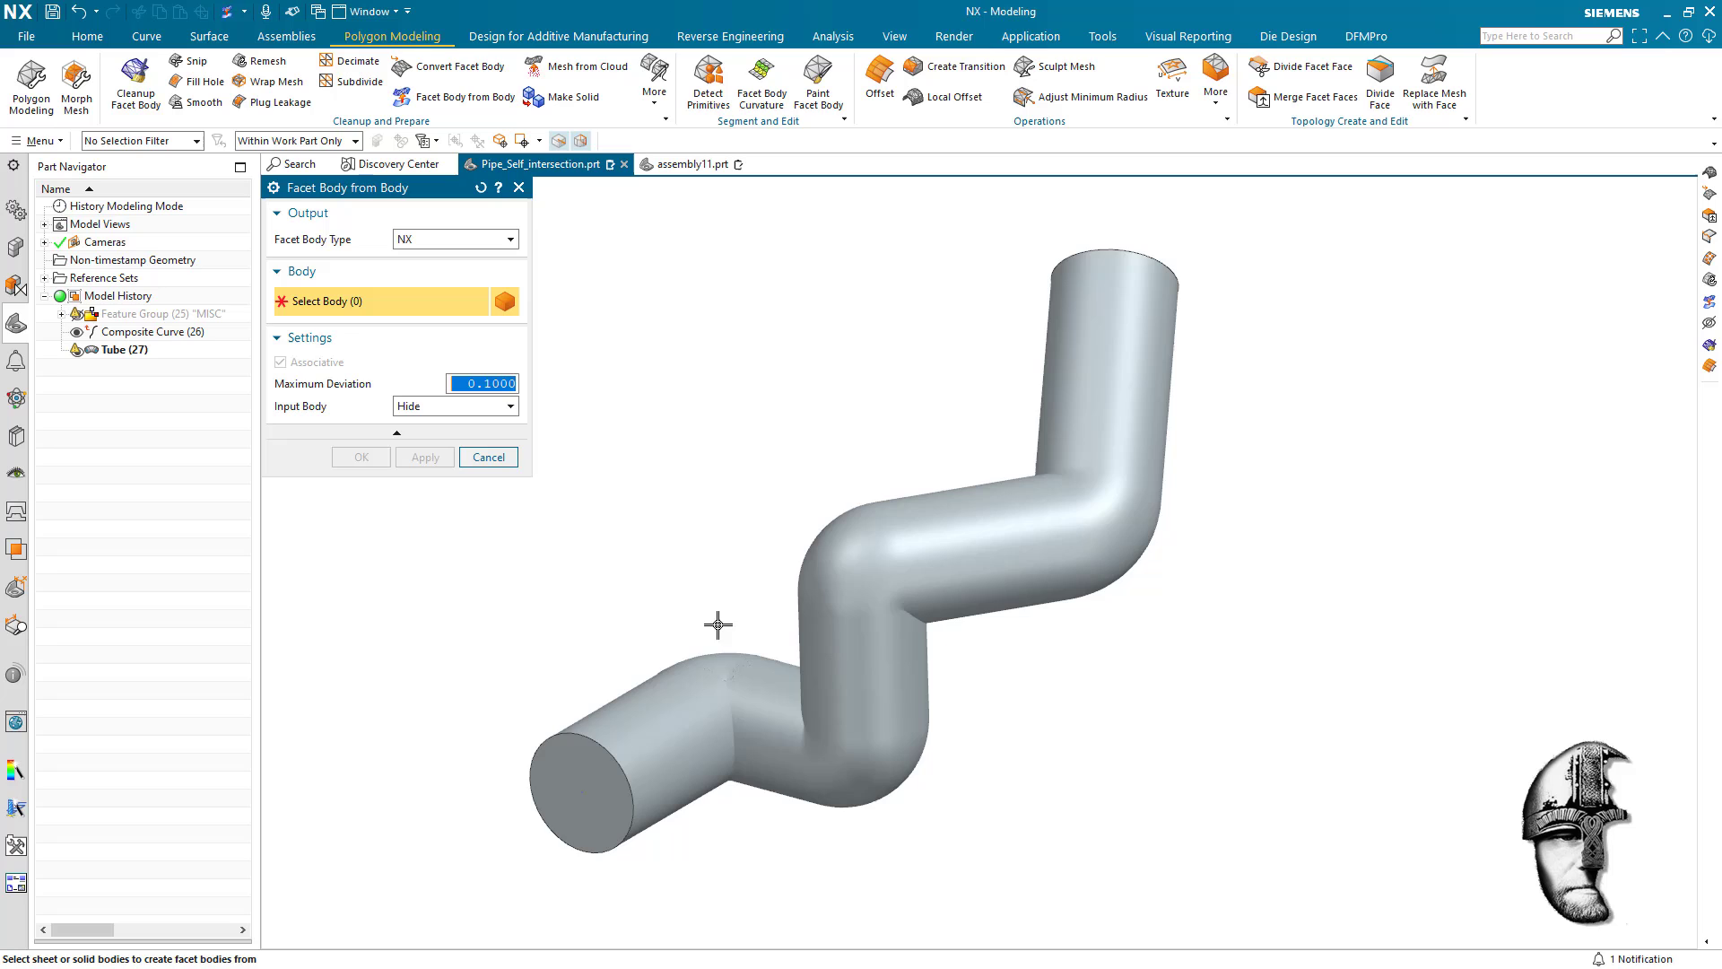
click(852, 617)
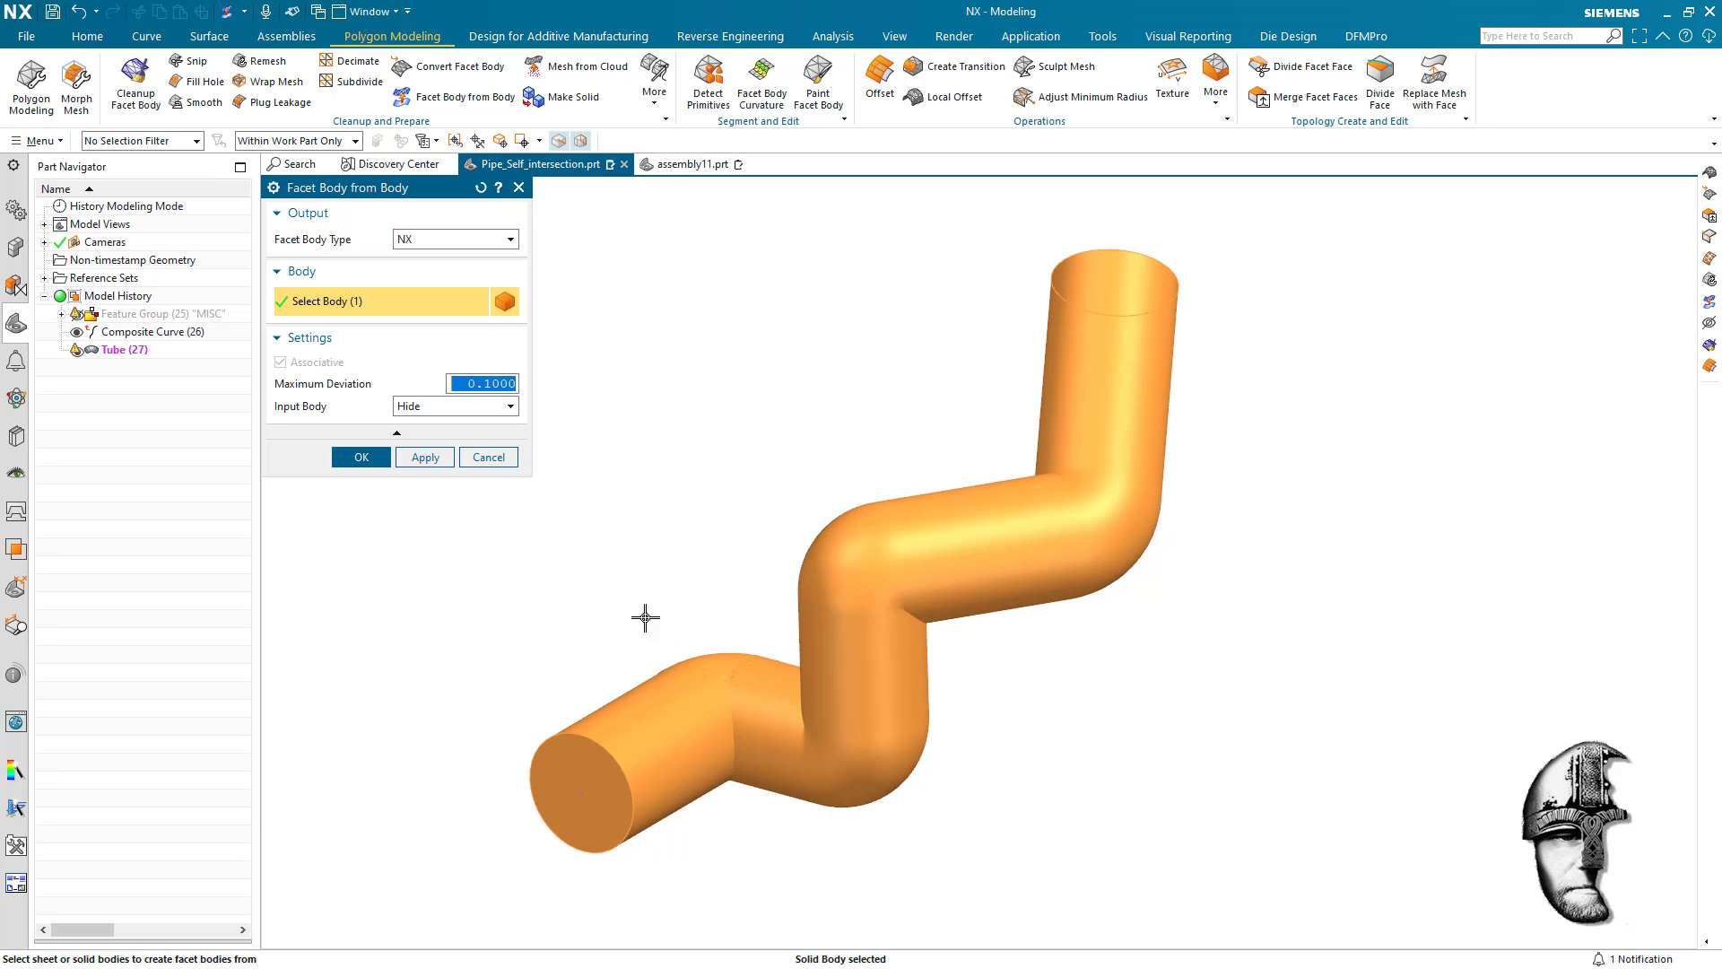
click(362, 457)
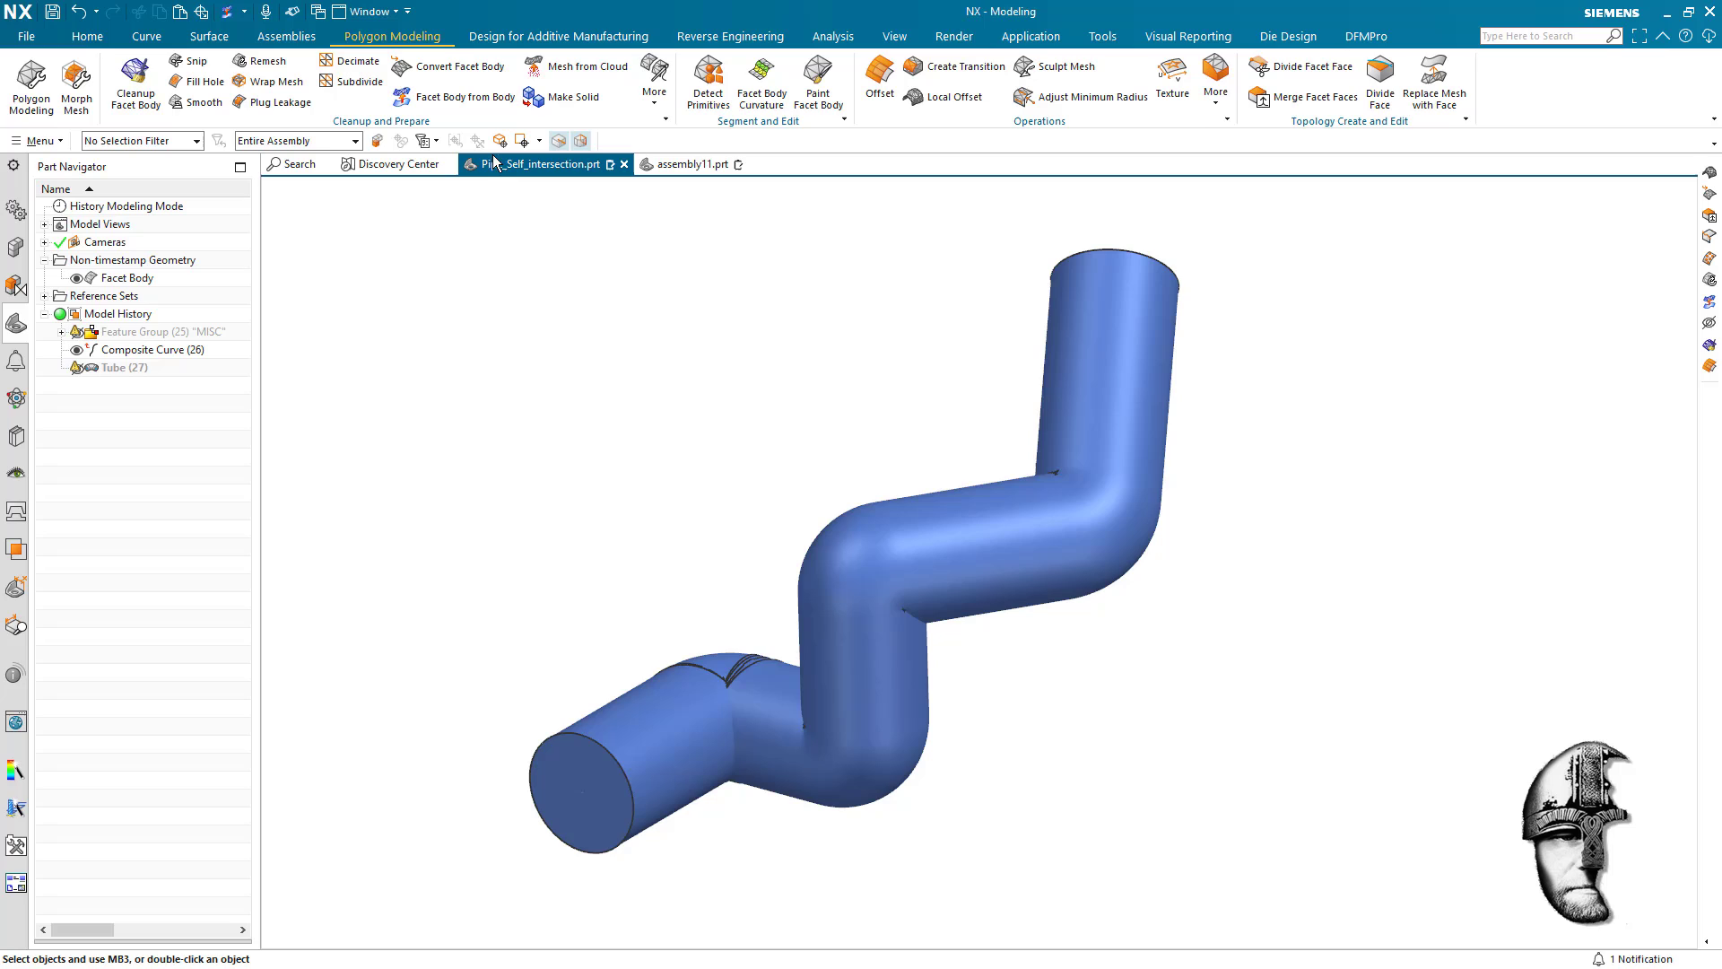
Convert the facet body to Convergent type with Input Body set to Hide.
click(447, 70)
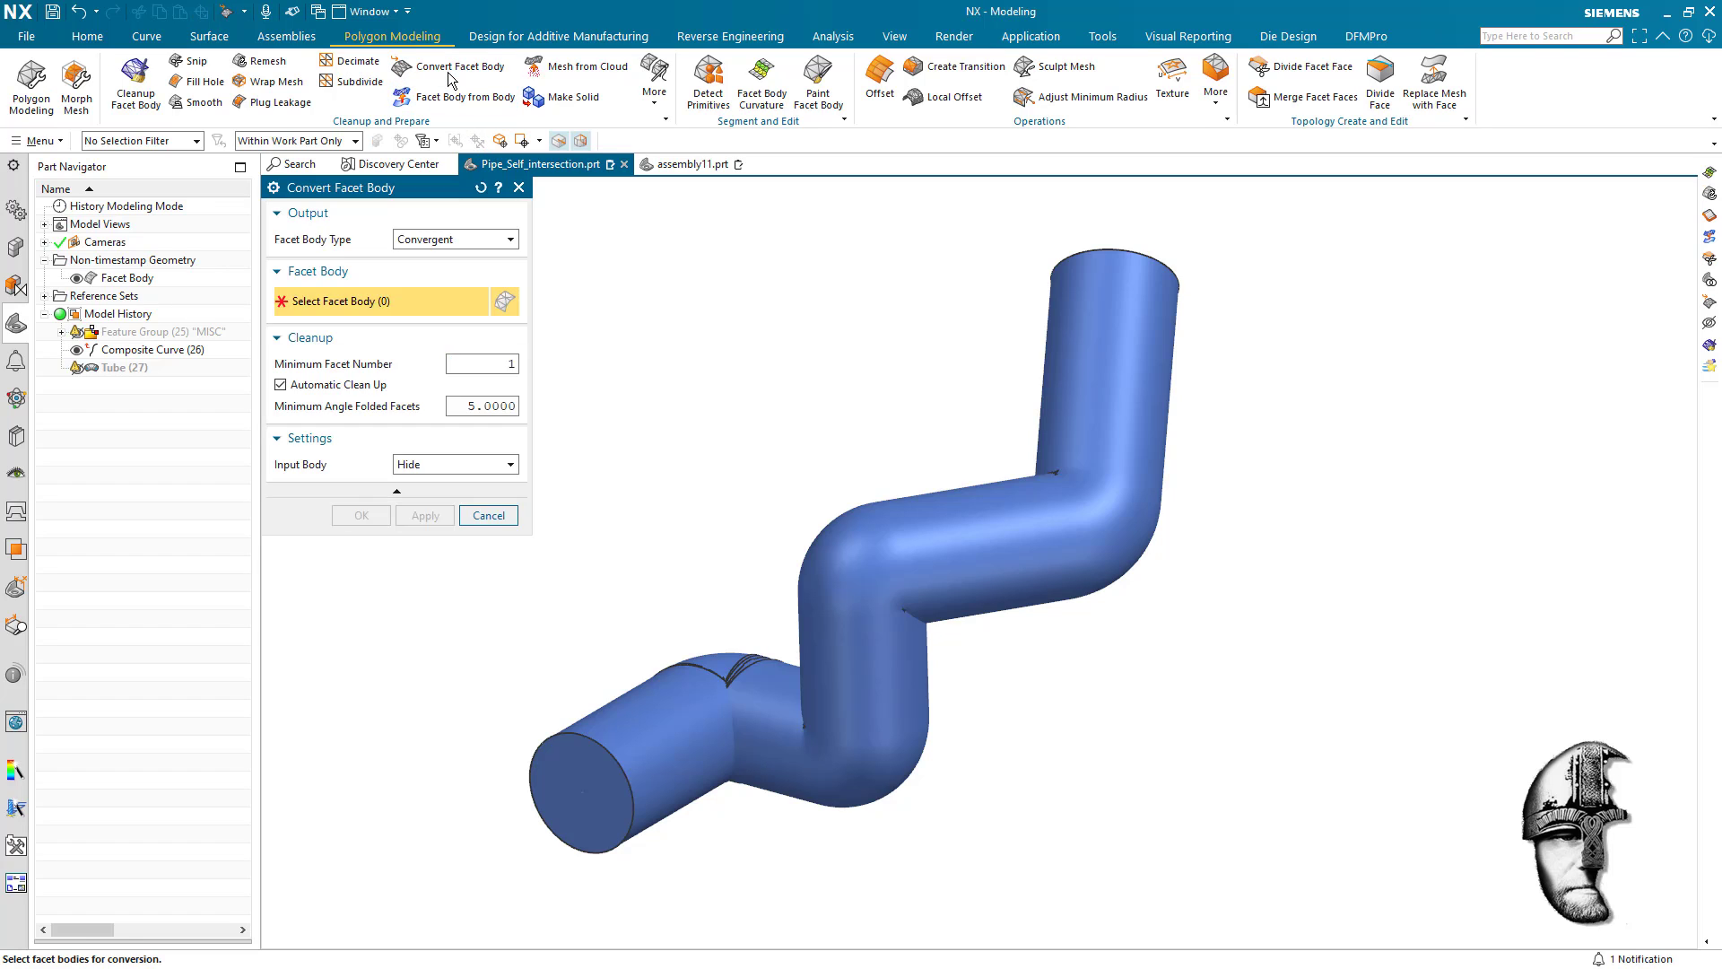
click(451, 79)
click(874, 522)
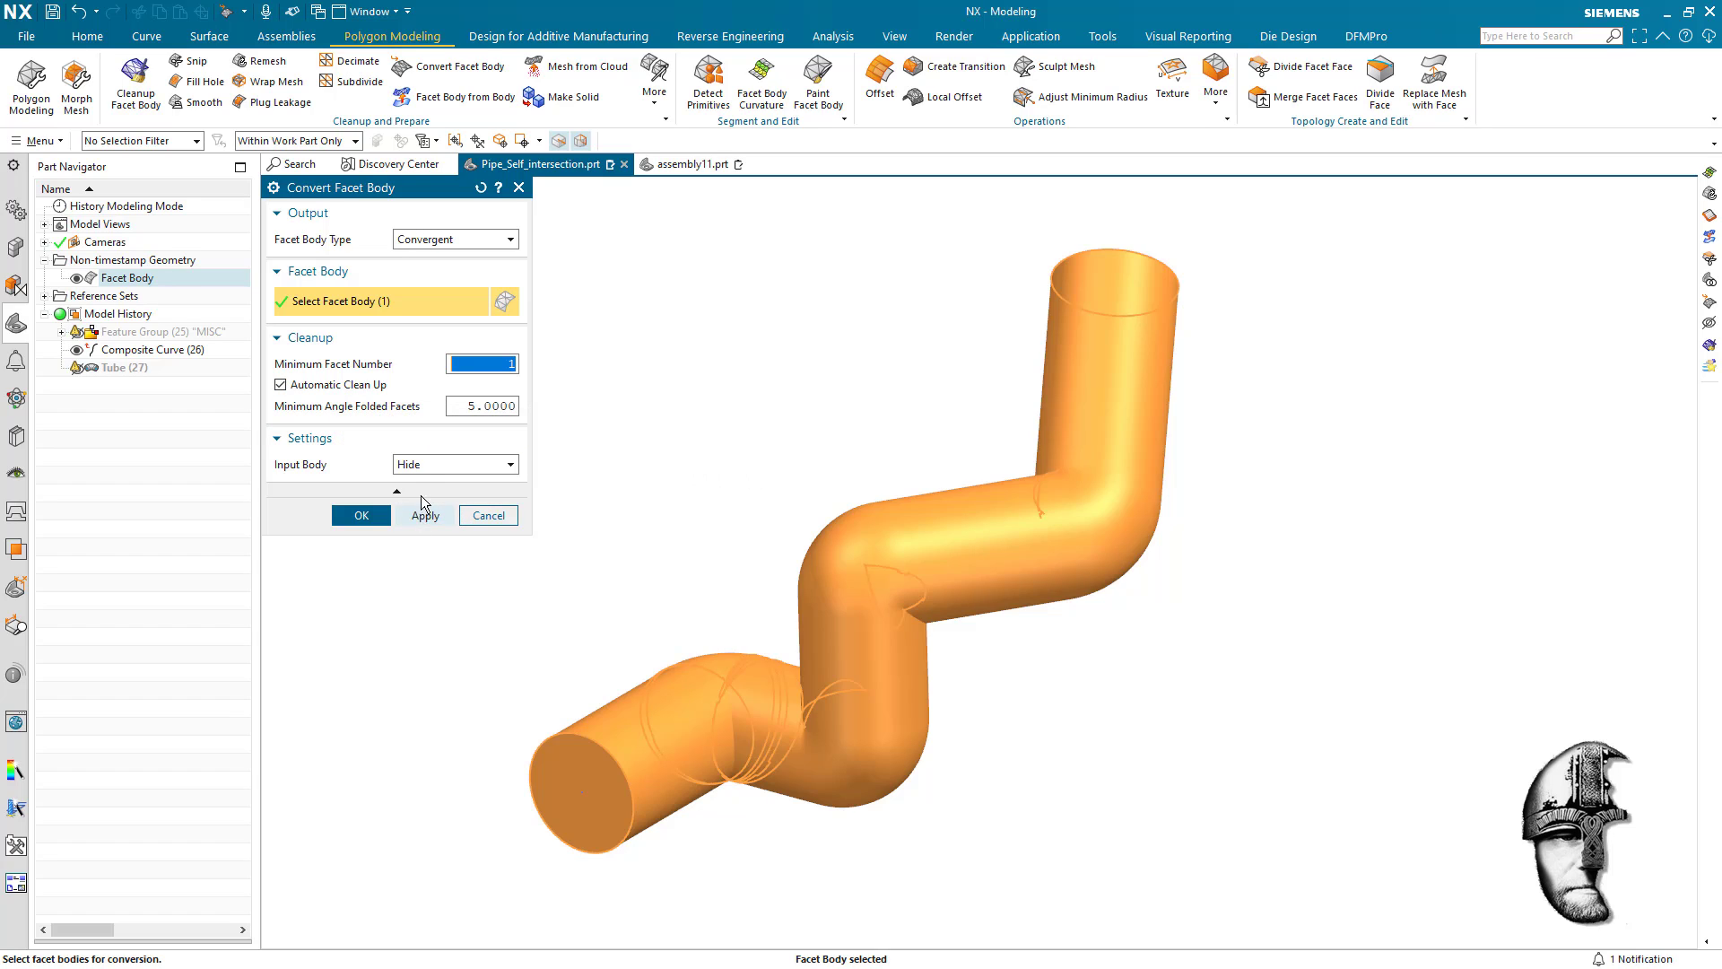
click(484, 466)
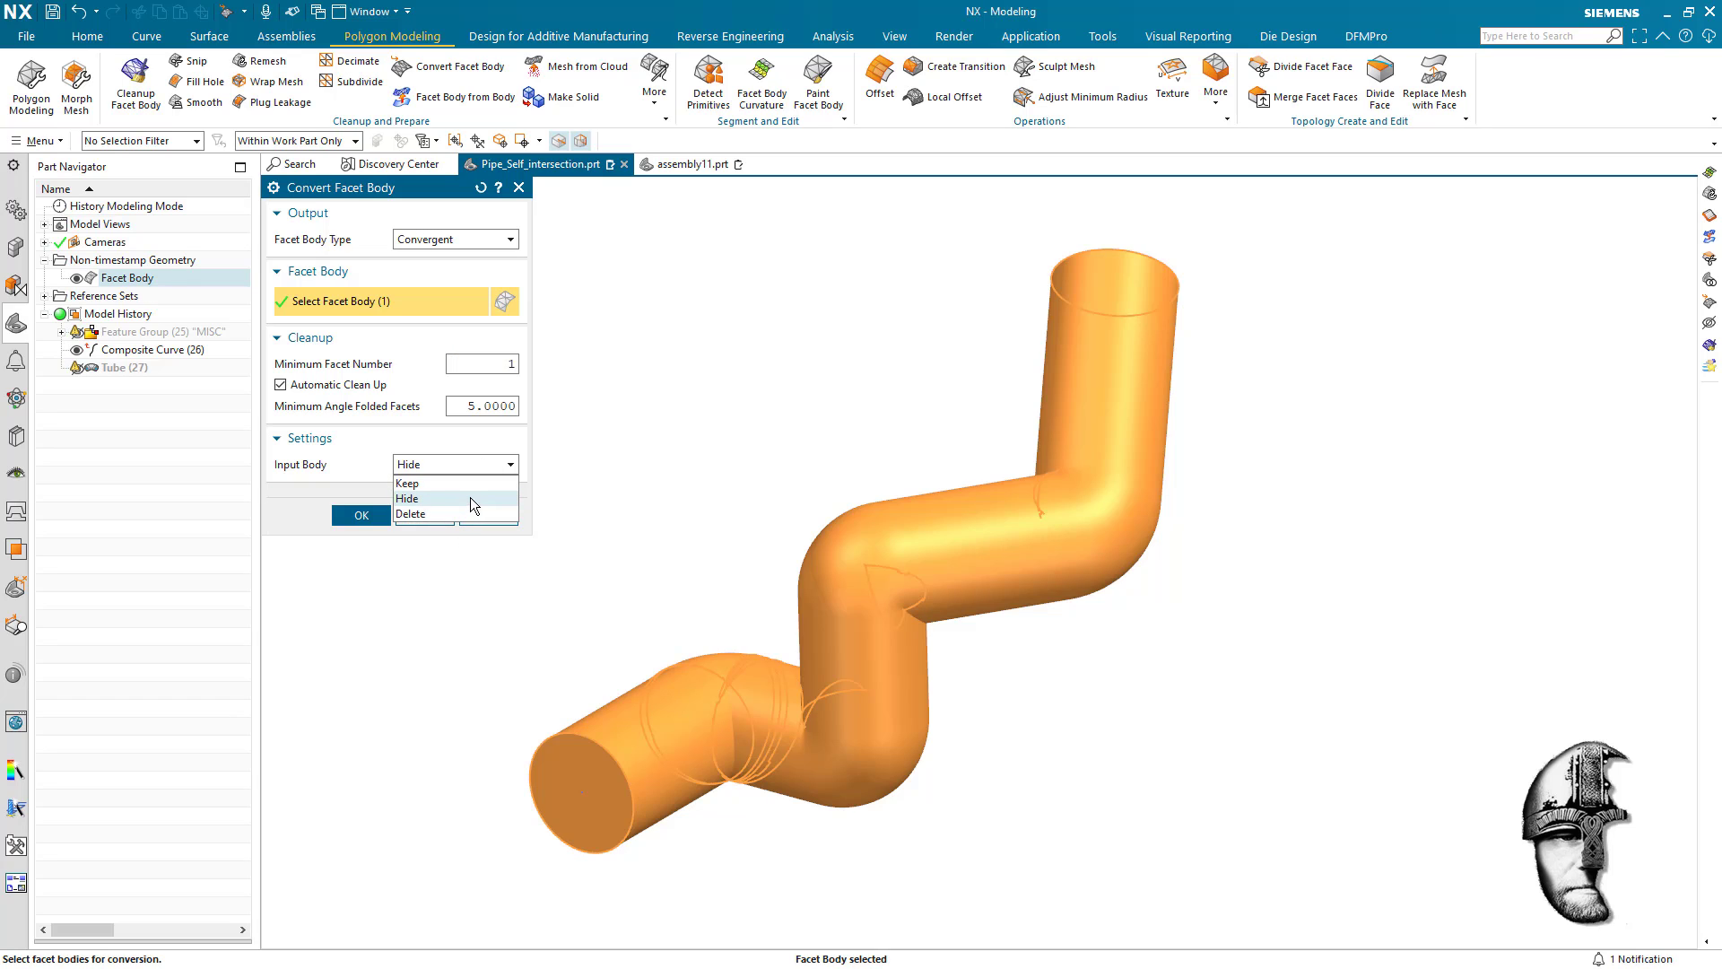
click(473, 505)
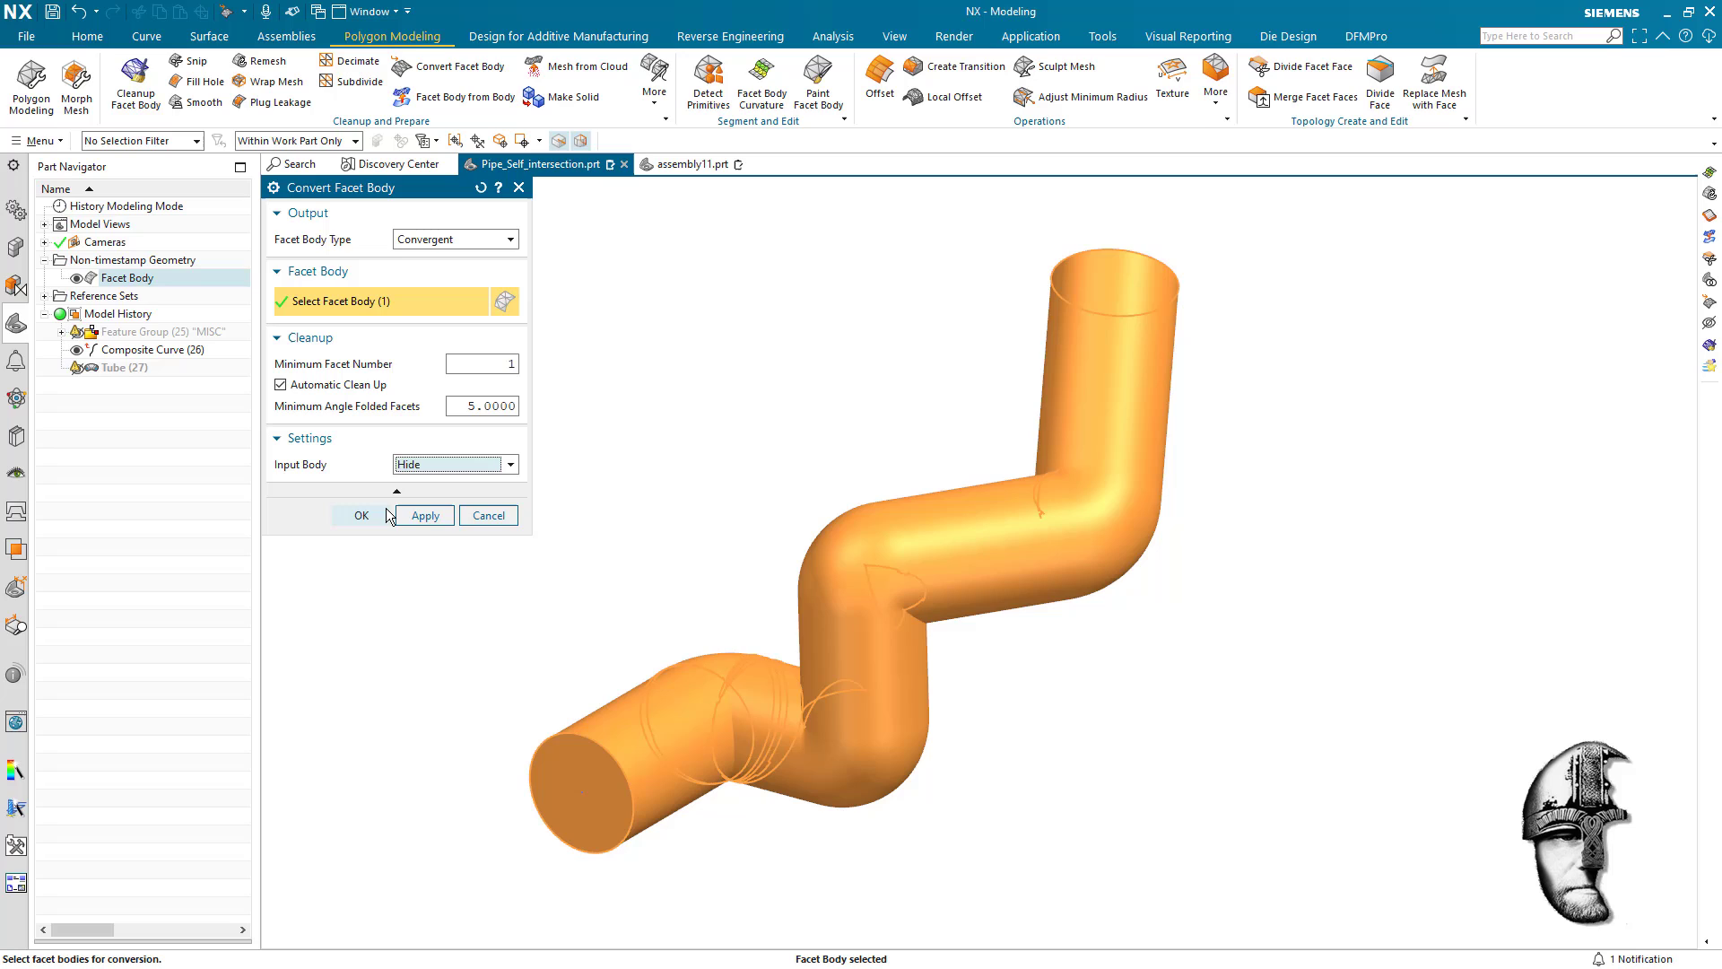
click(377, 516)
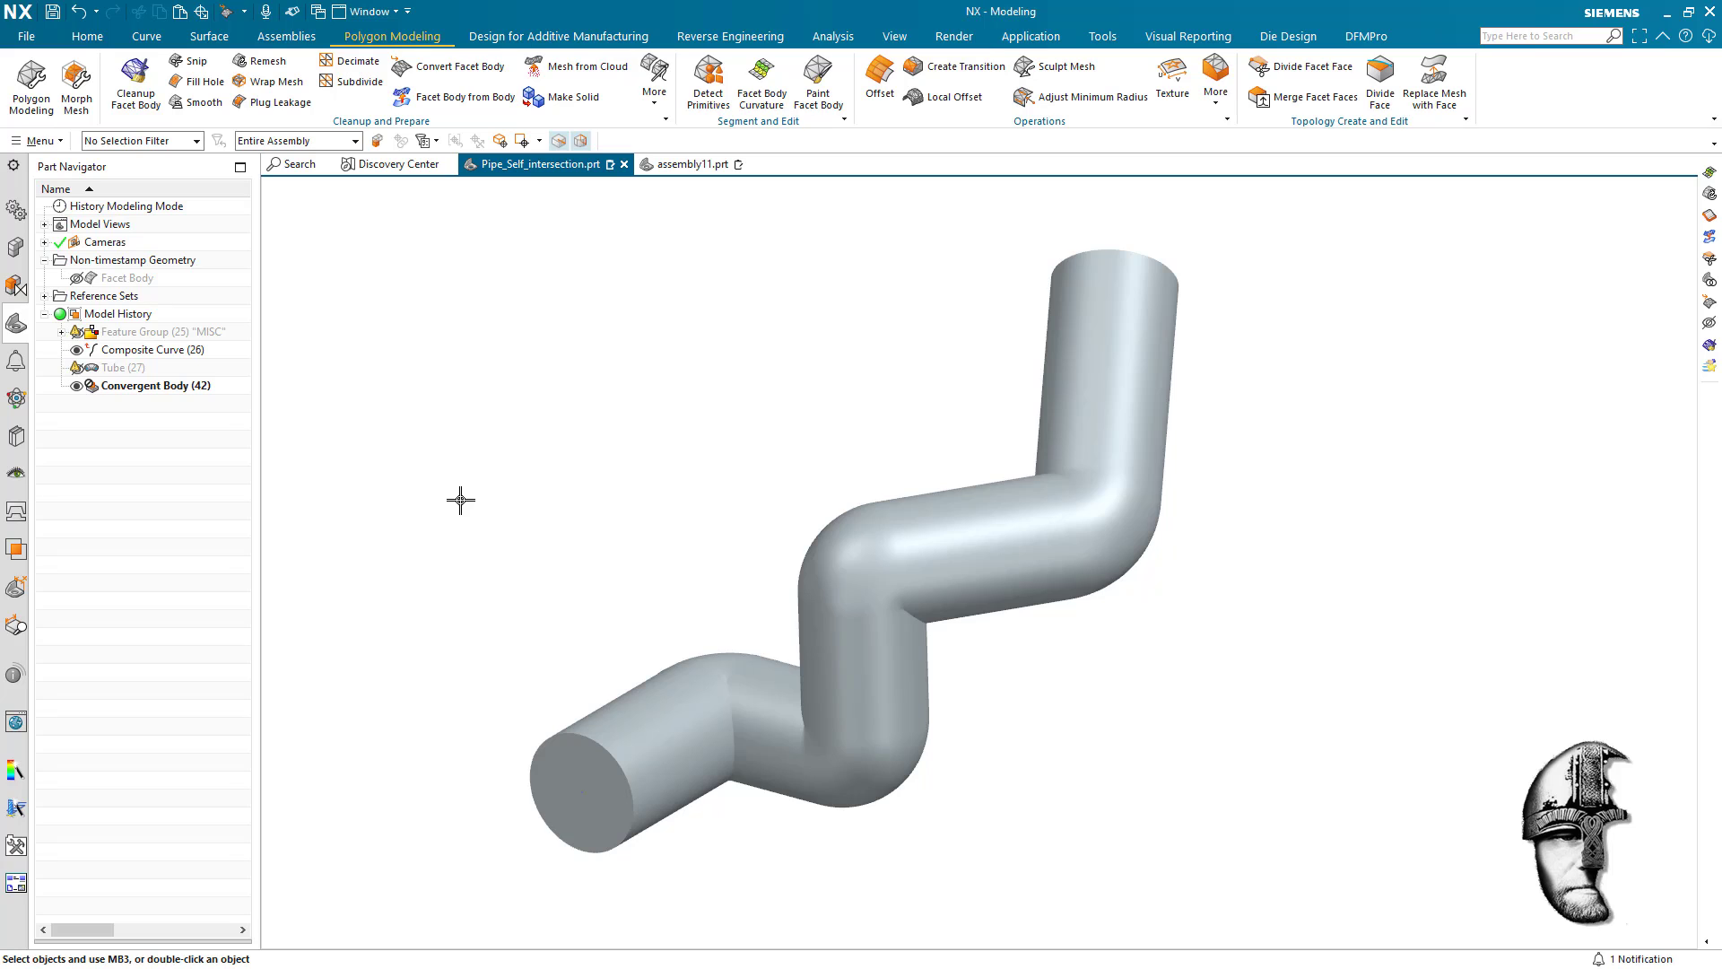
mouse_move(1103, 673)
middle_down()
mouse_move(1345, 493)
mouse_move(1207, 426)
mouse_move(1184, 243)
middle_up()
middle_drag(1273, 388, 1207, 415)
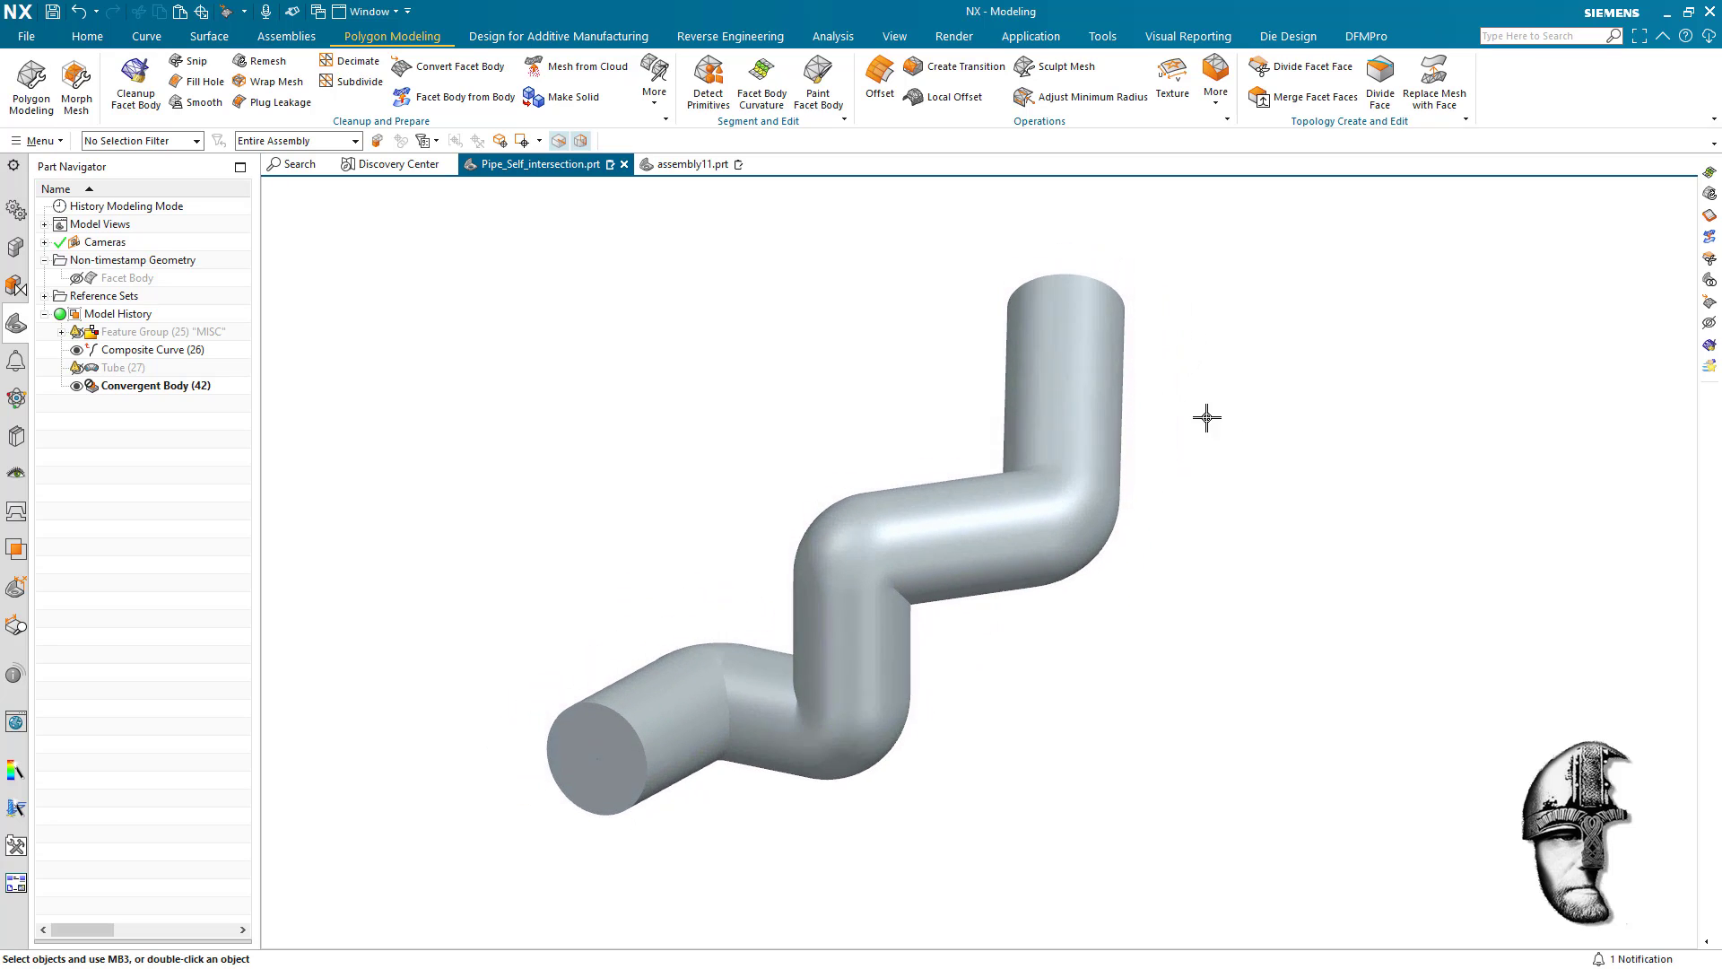
Remesh the pipe in Constant mode with a 10 mm average facet size.
click(269, 61)
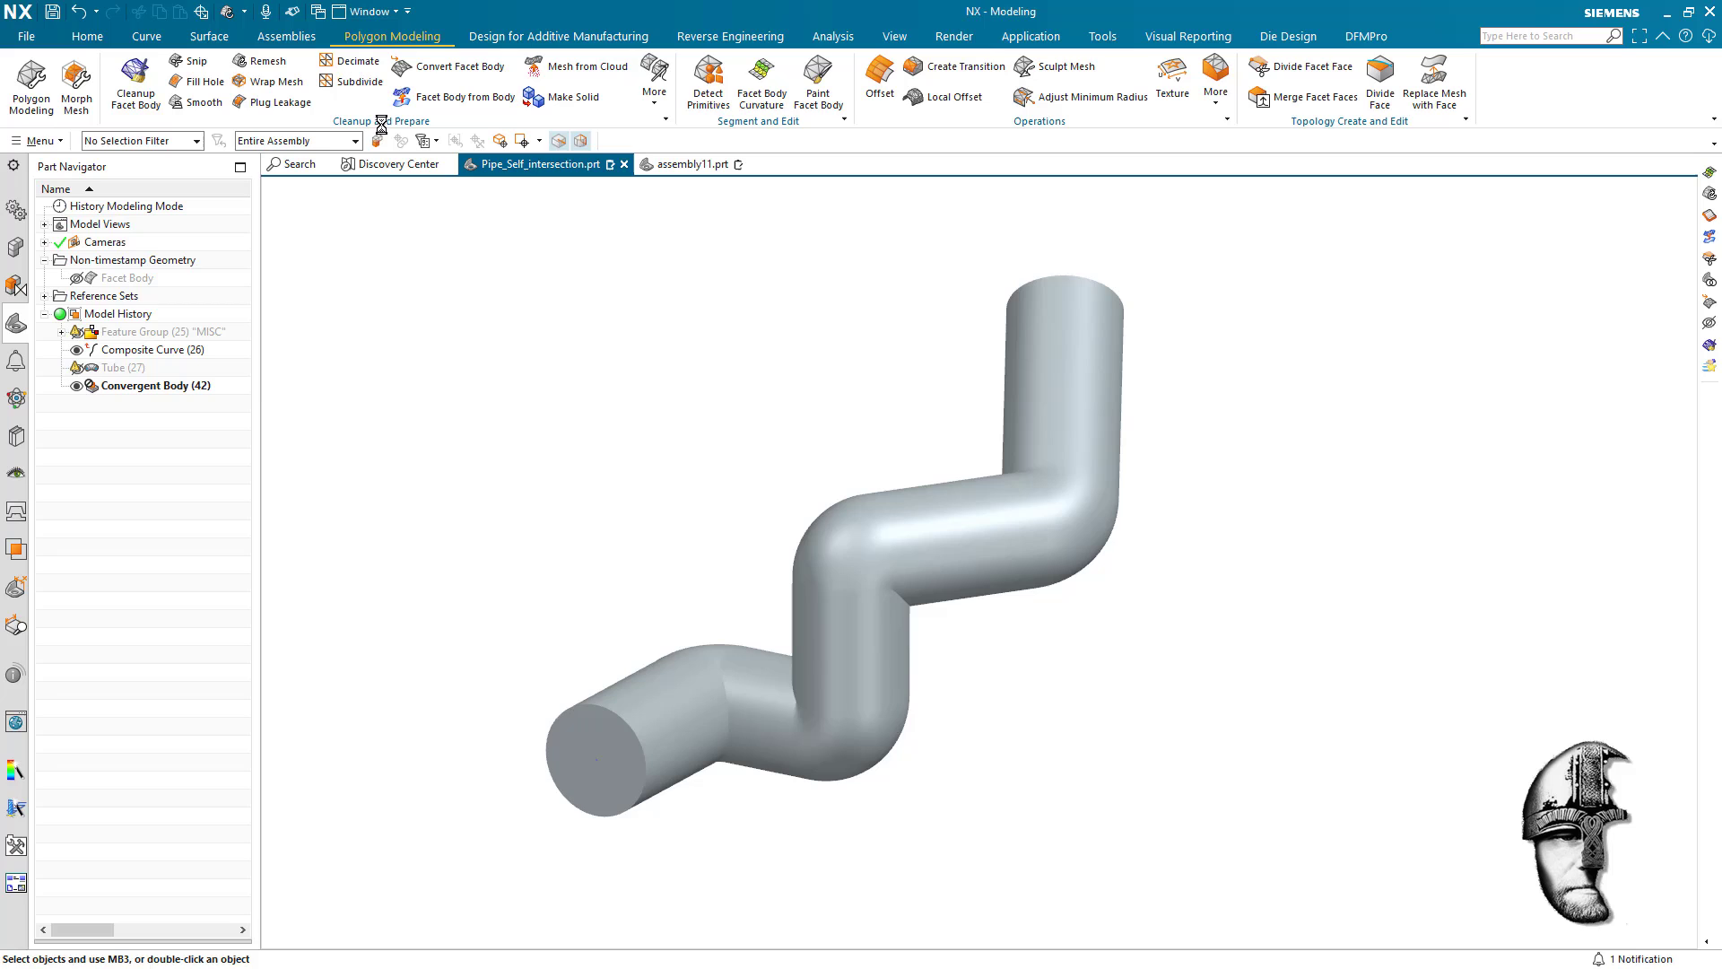
click(868, 546)
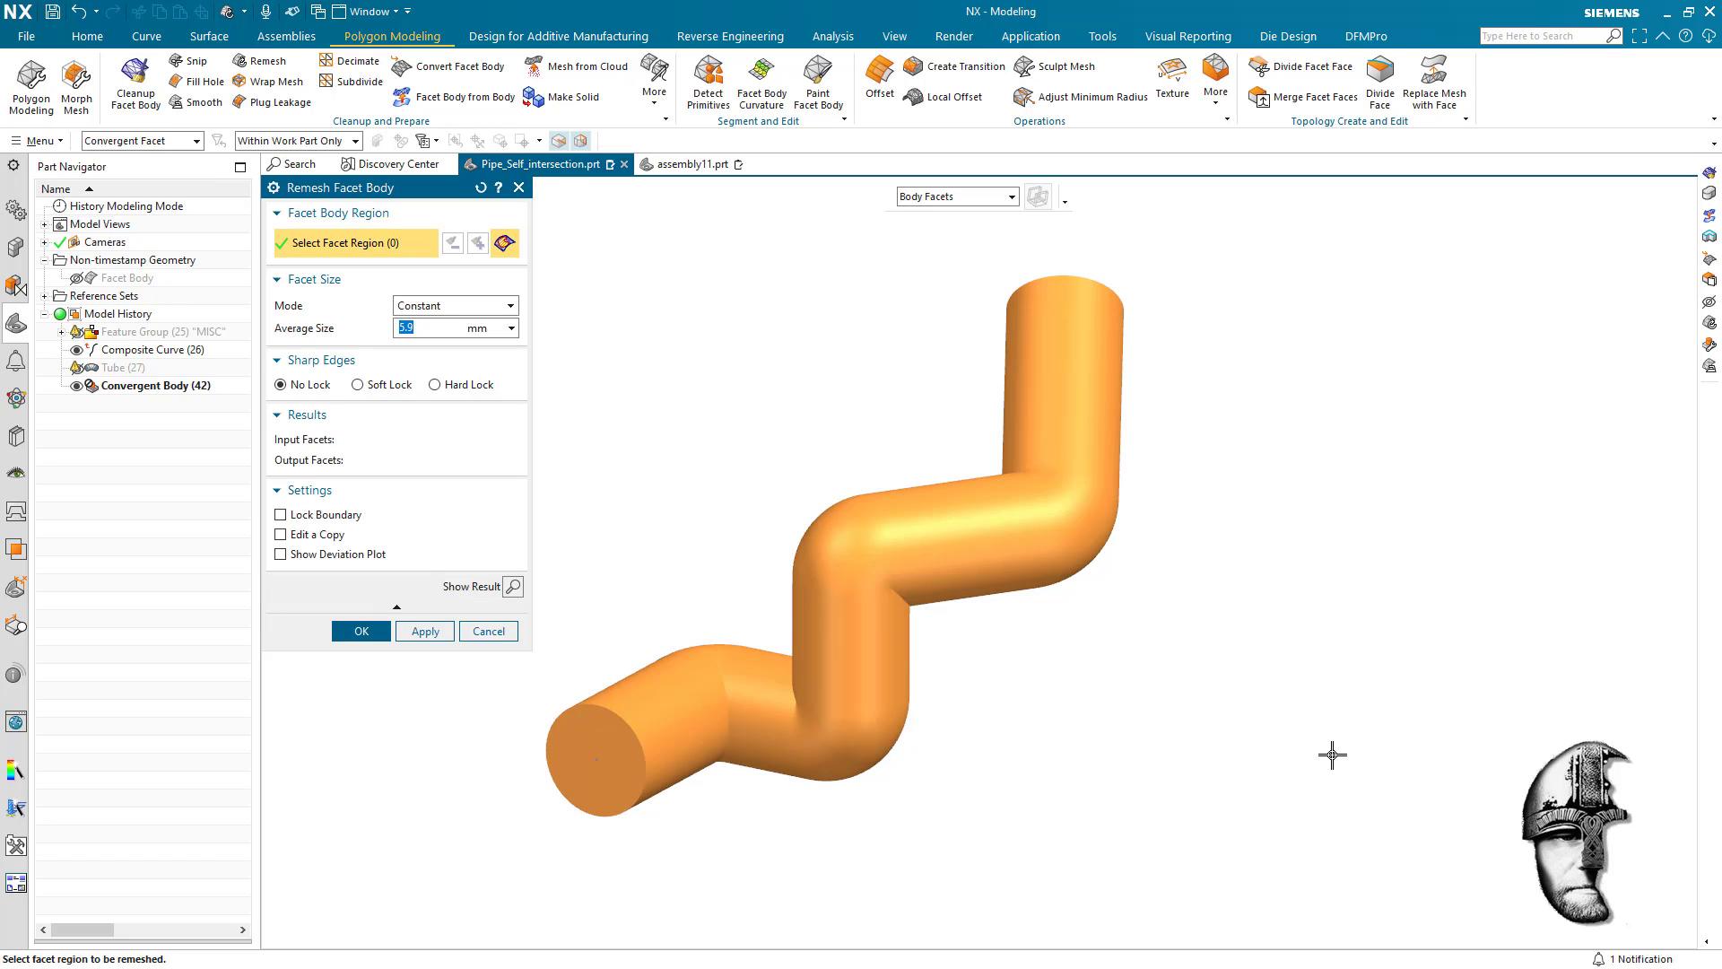
click(466, 305)
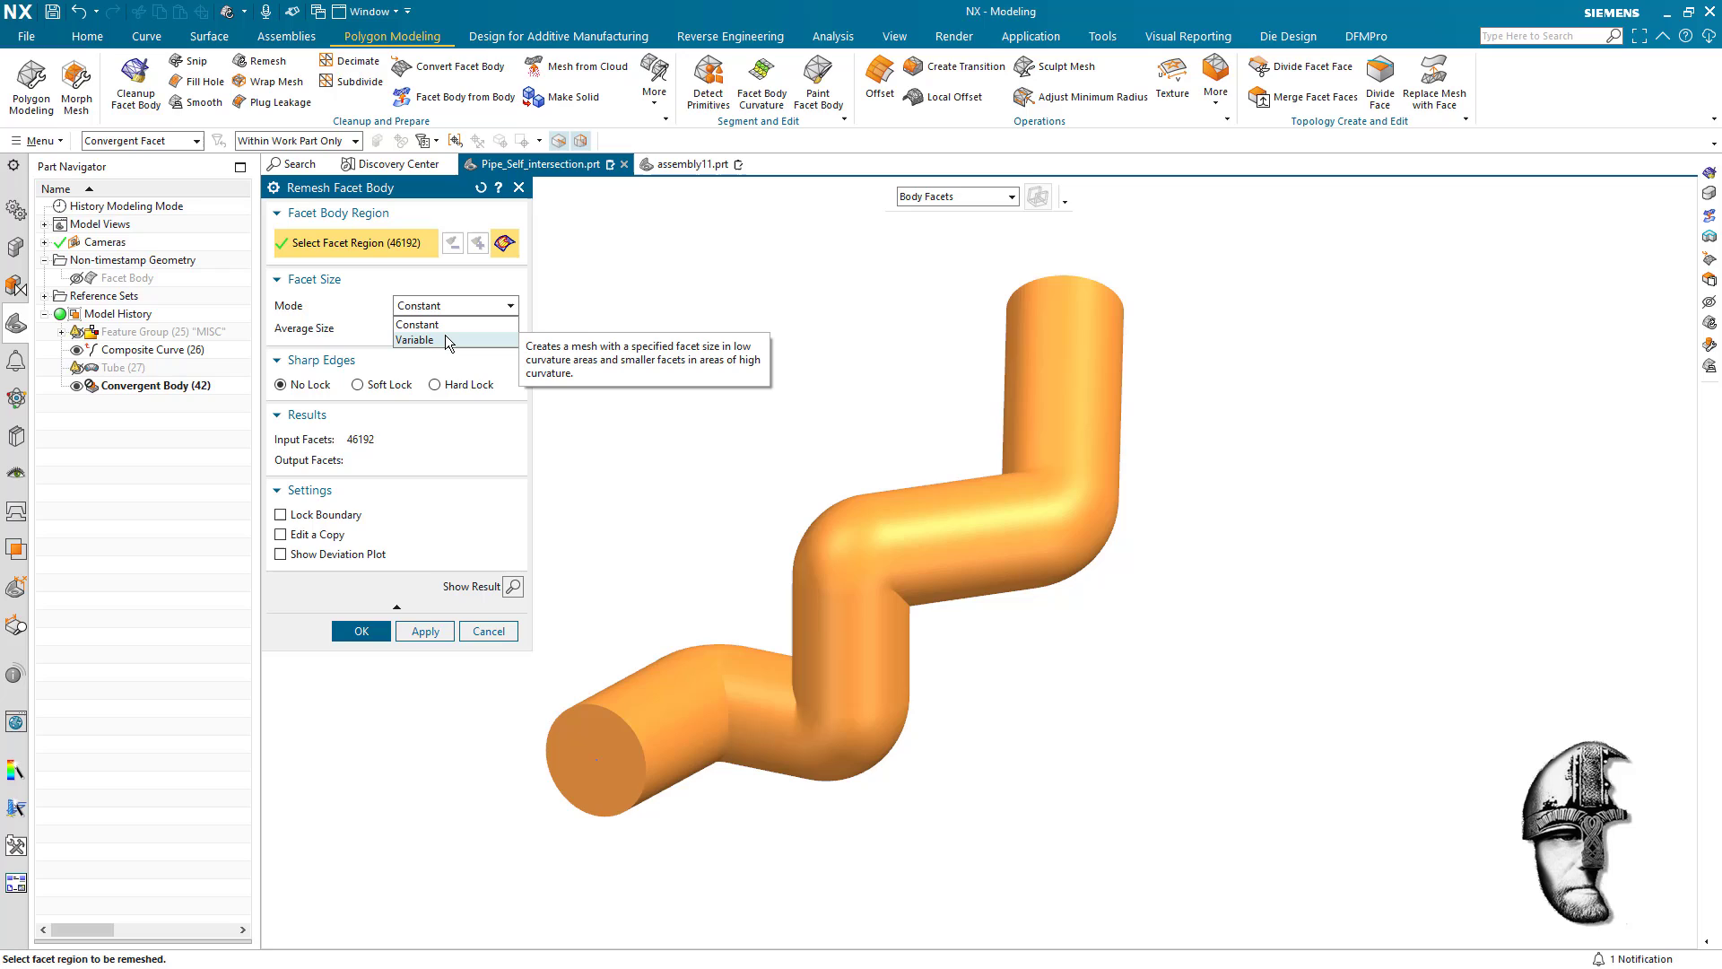
click(444, 323)
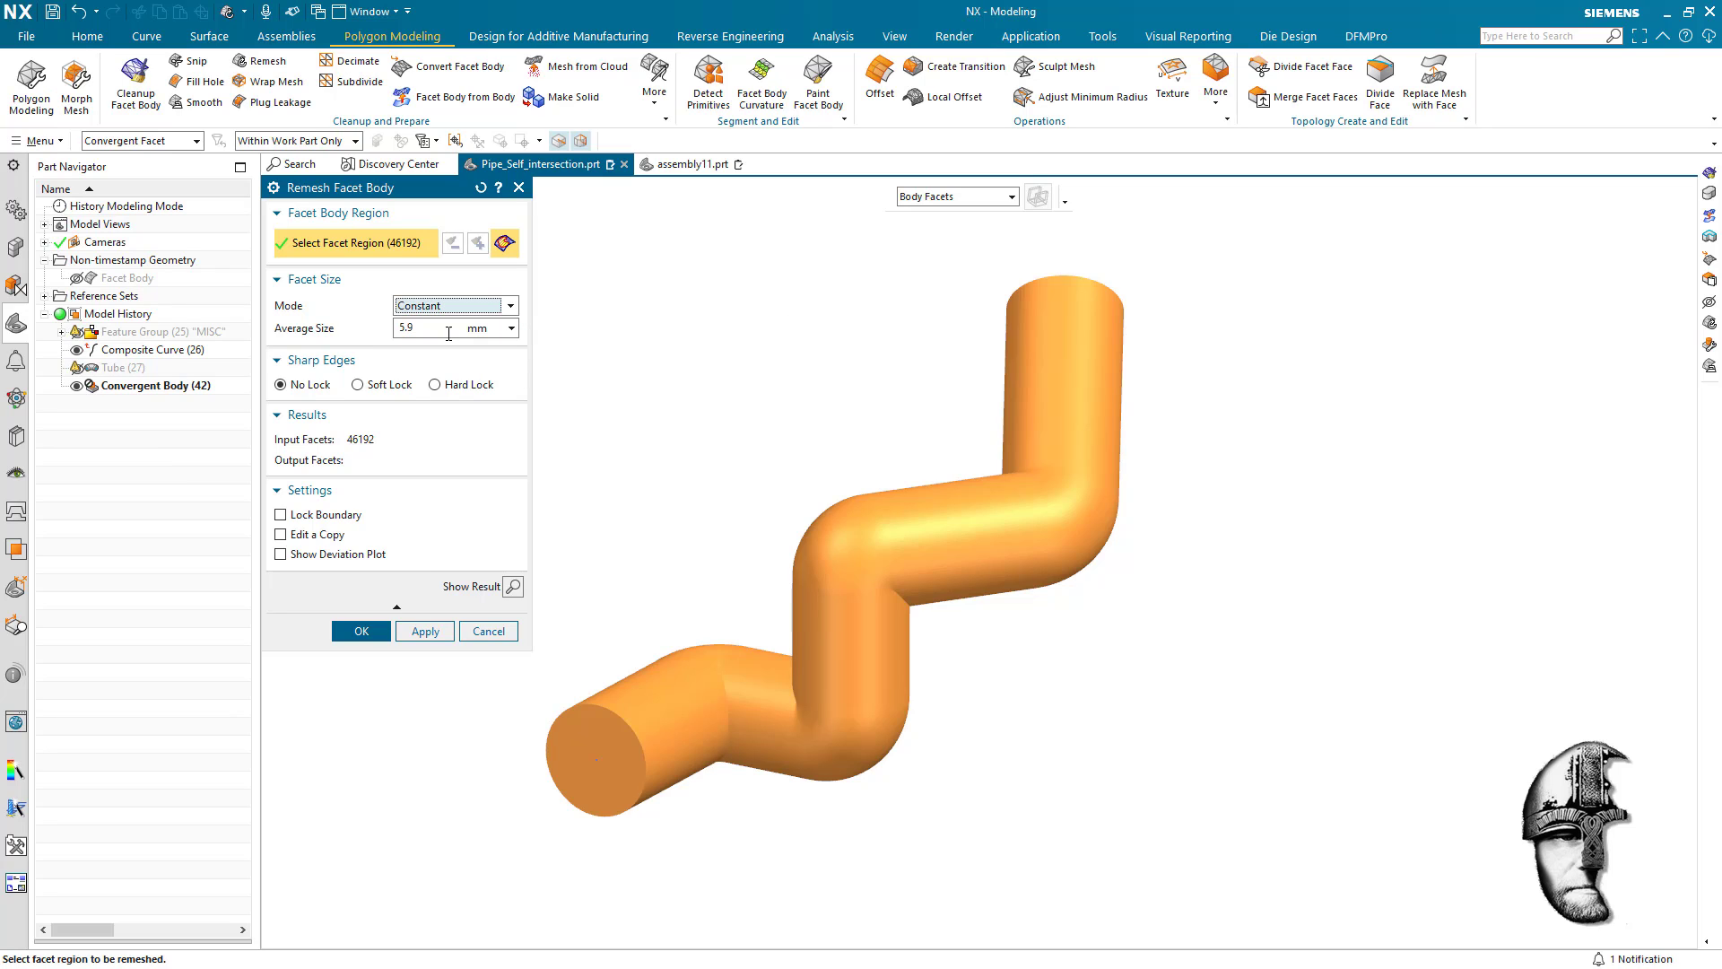
key(Tab)
text(10)
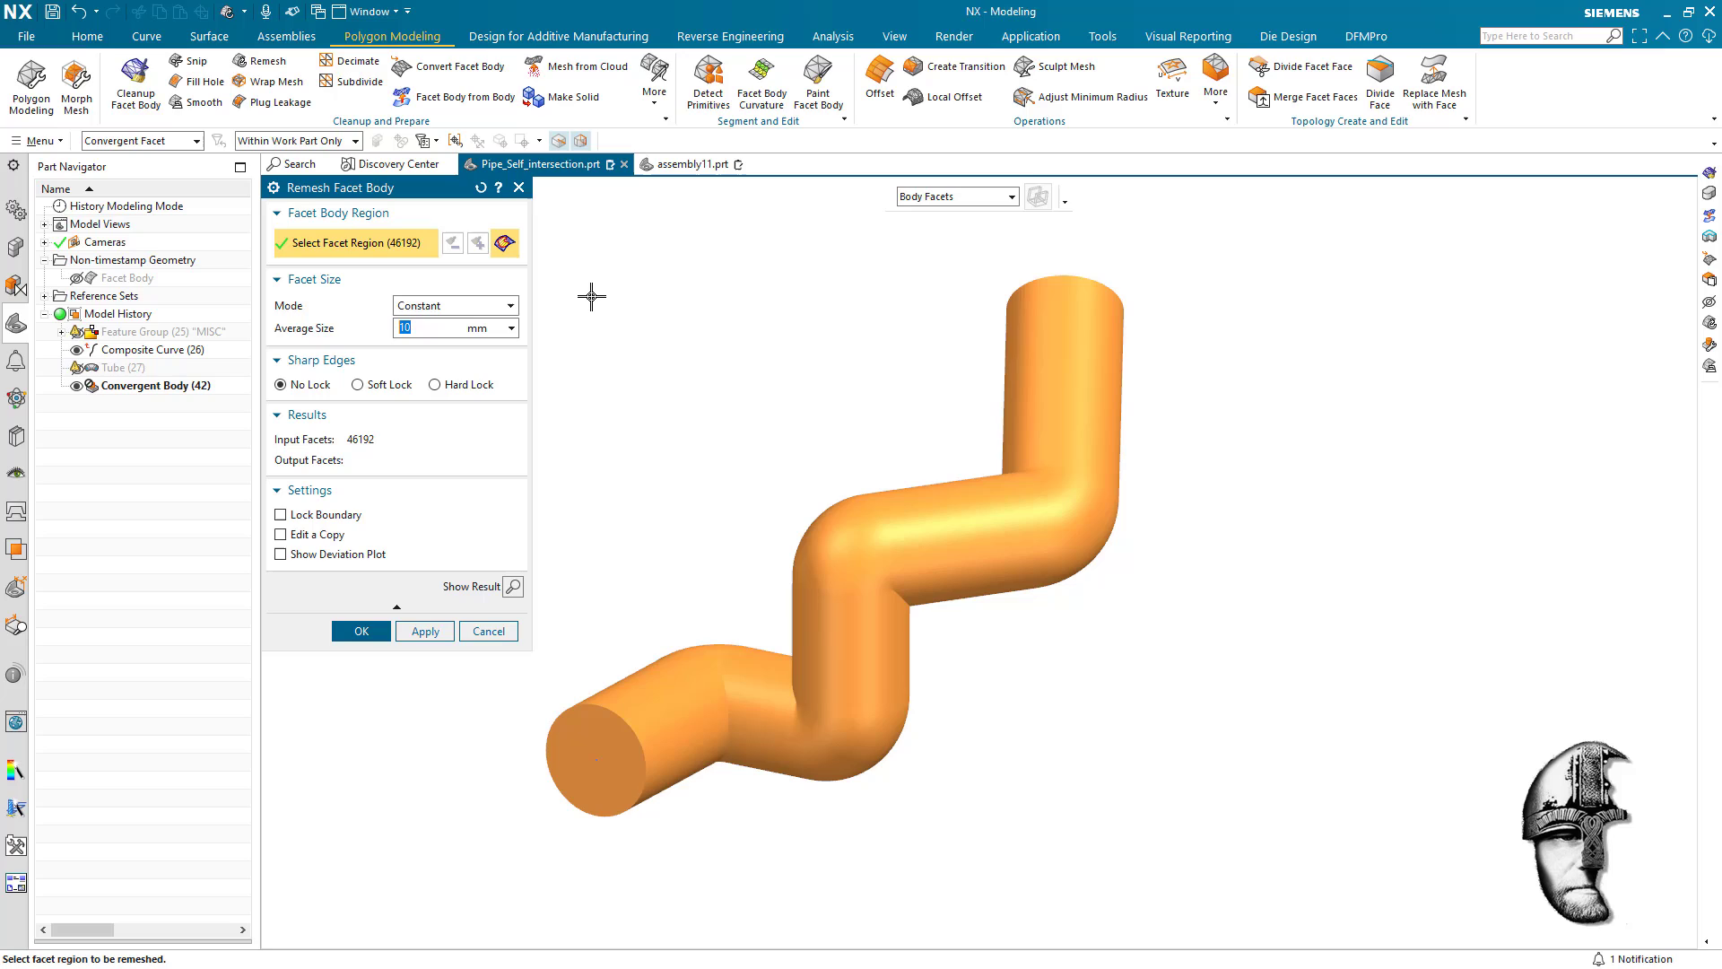
click(362, 631)
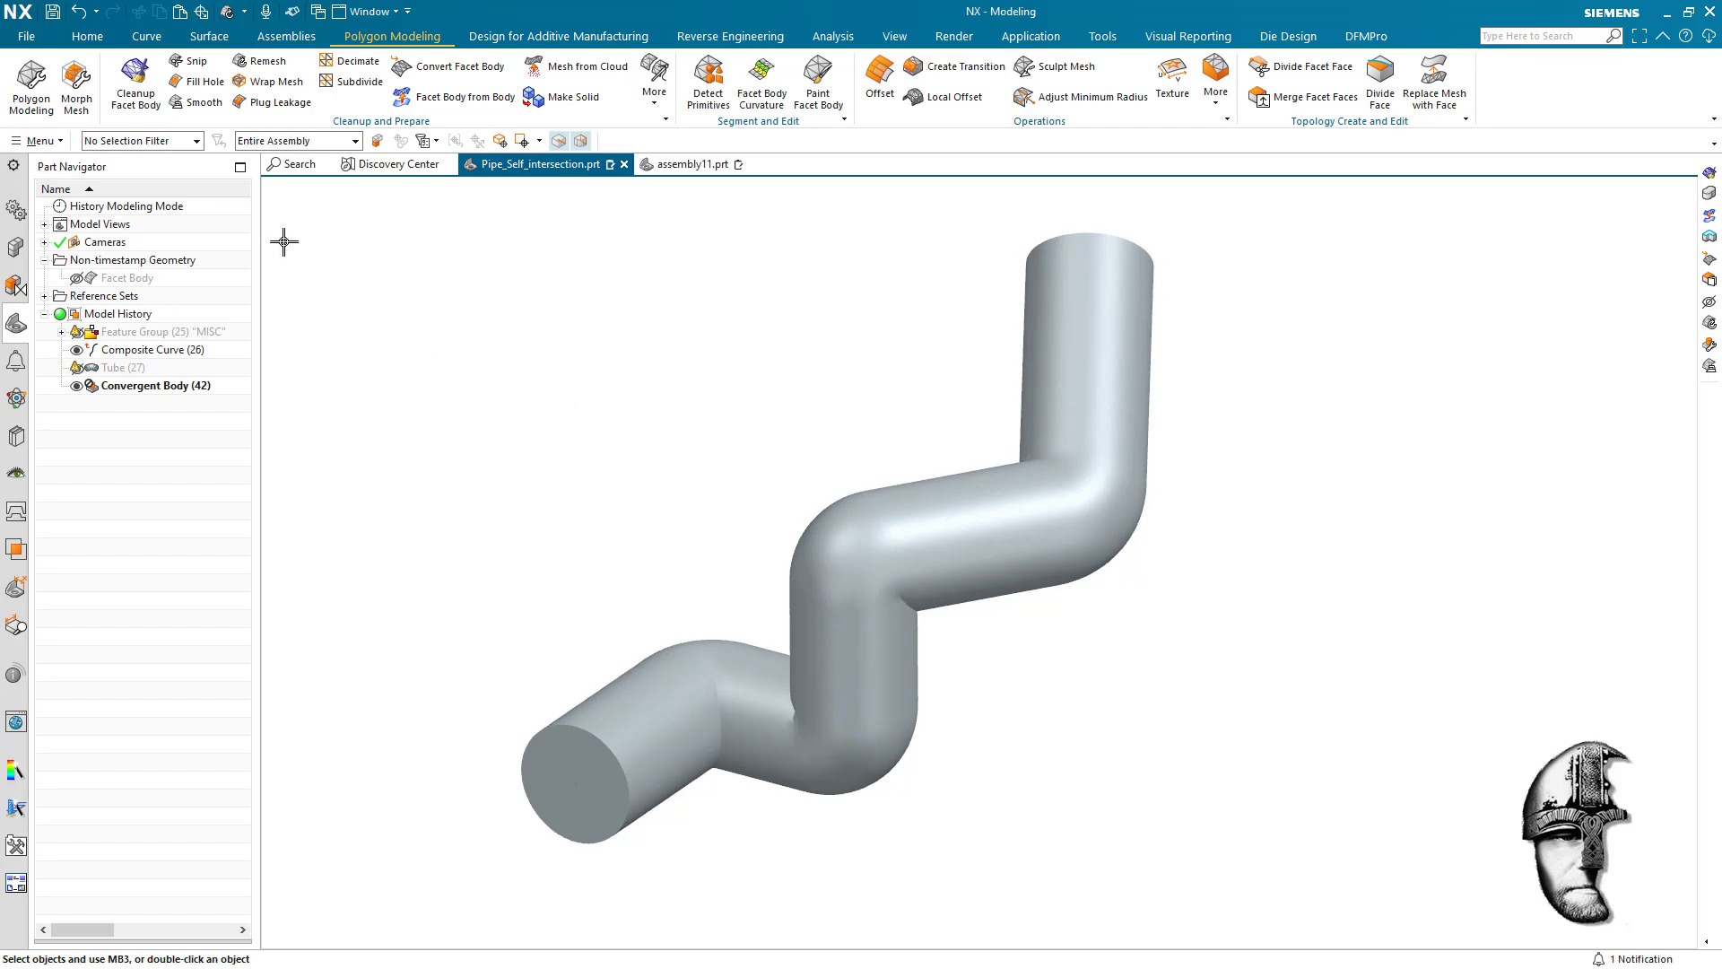
Start Cleanup Facet Body on the pipe and go to the Analysis and Repair step.
click(142, 97)
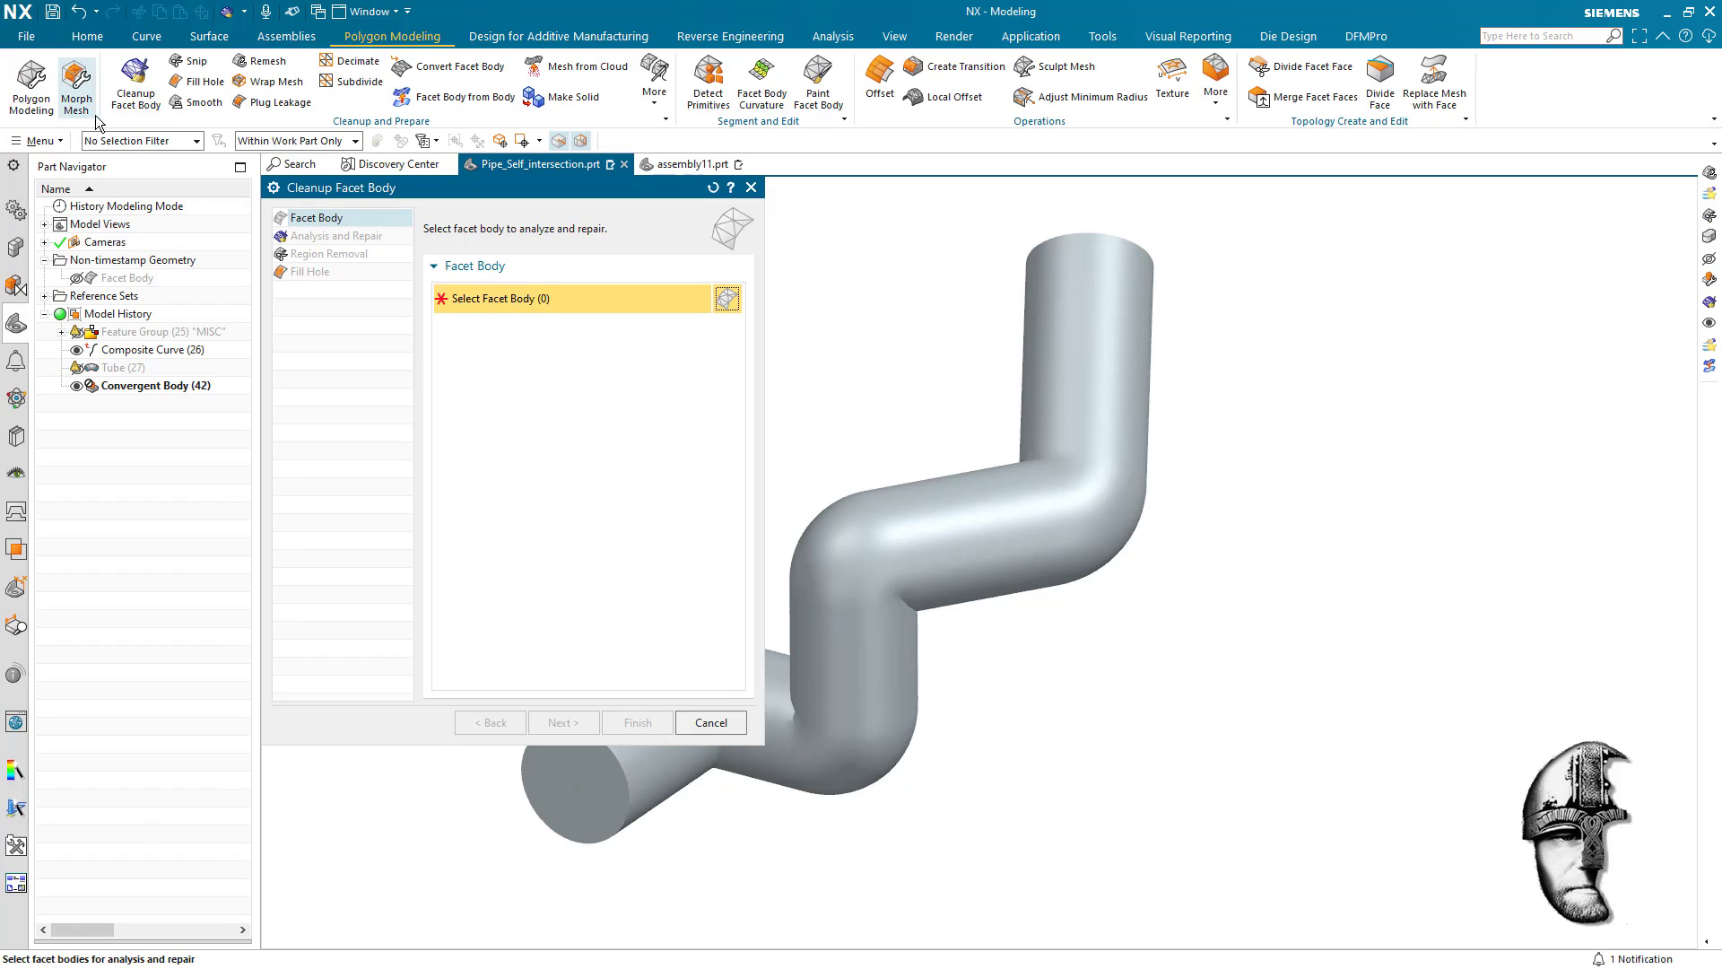
shift+middle_drag(690, 677, 906, 726)
click(908, 728)
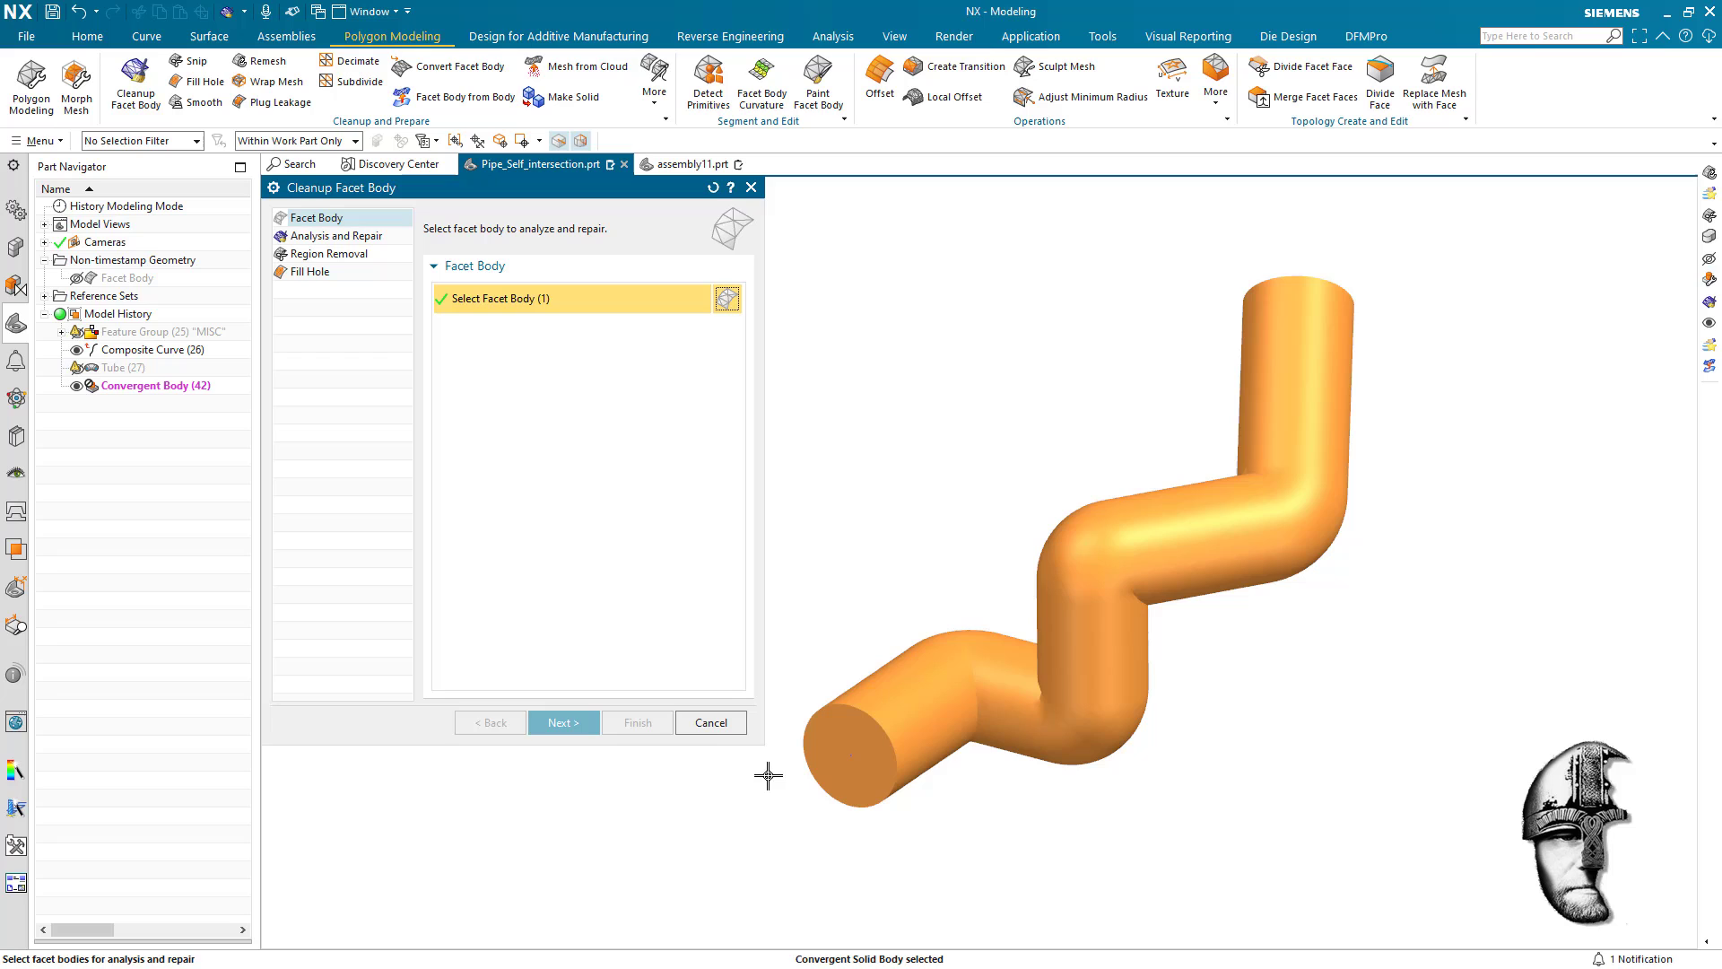
click(563, 722)
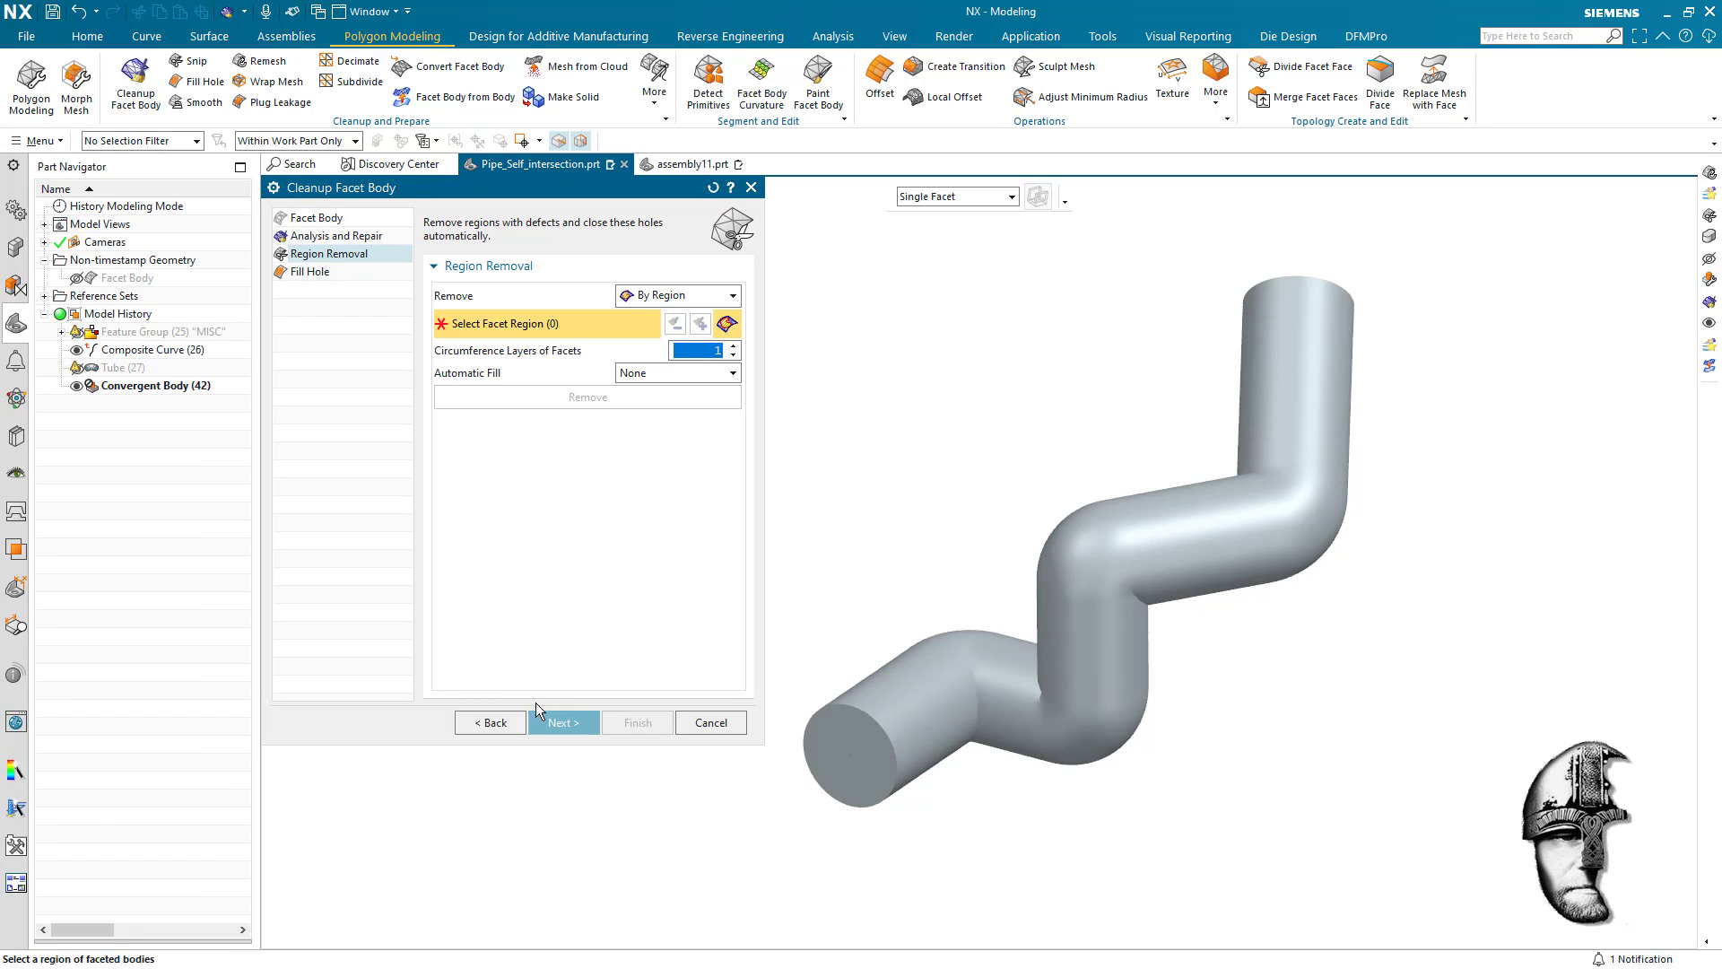
click(499, 721)
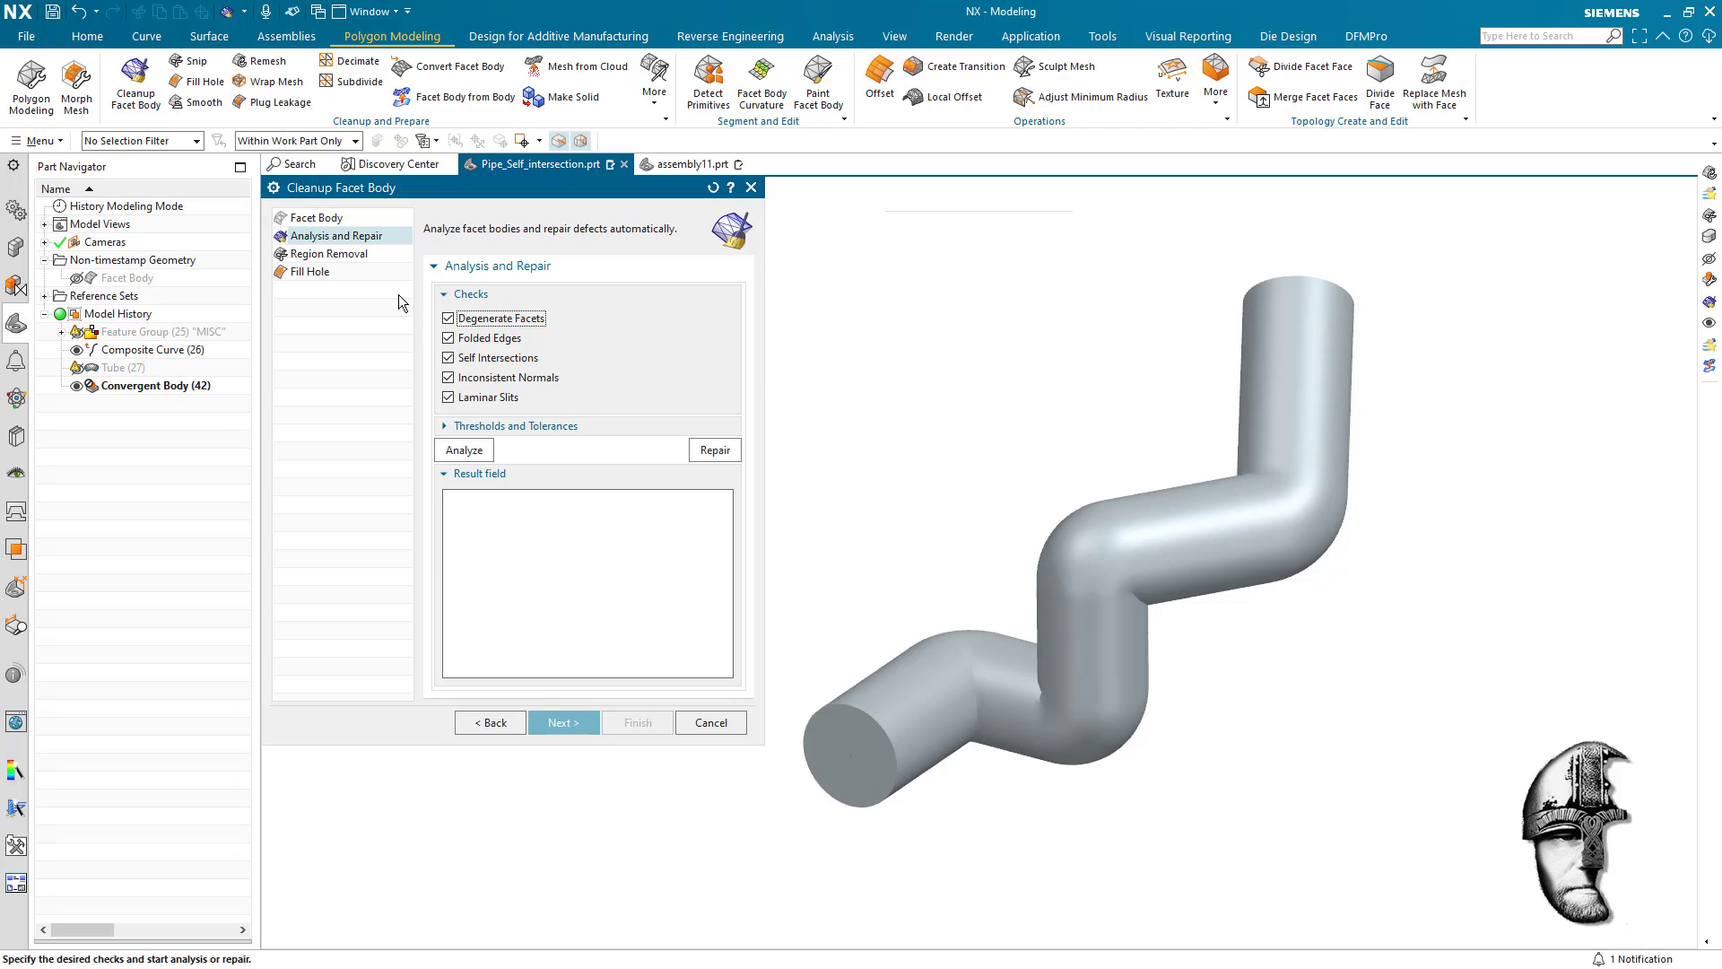
Analyze and repair the pipe mesh, accept the remaining-defects message, and finish.
click(463, 449)
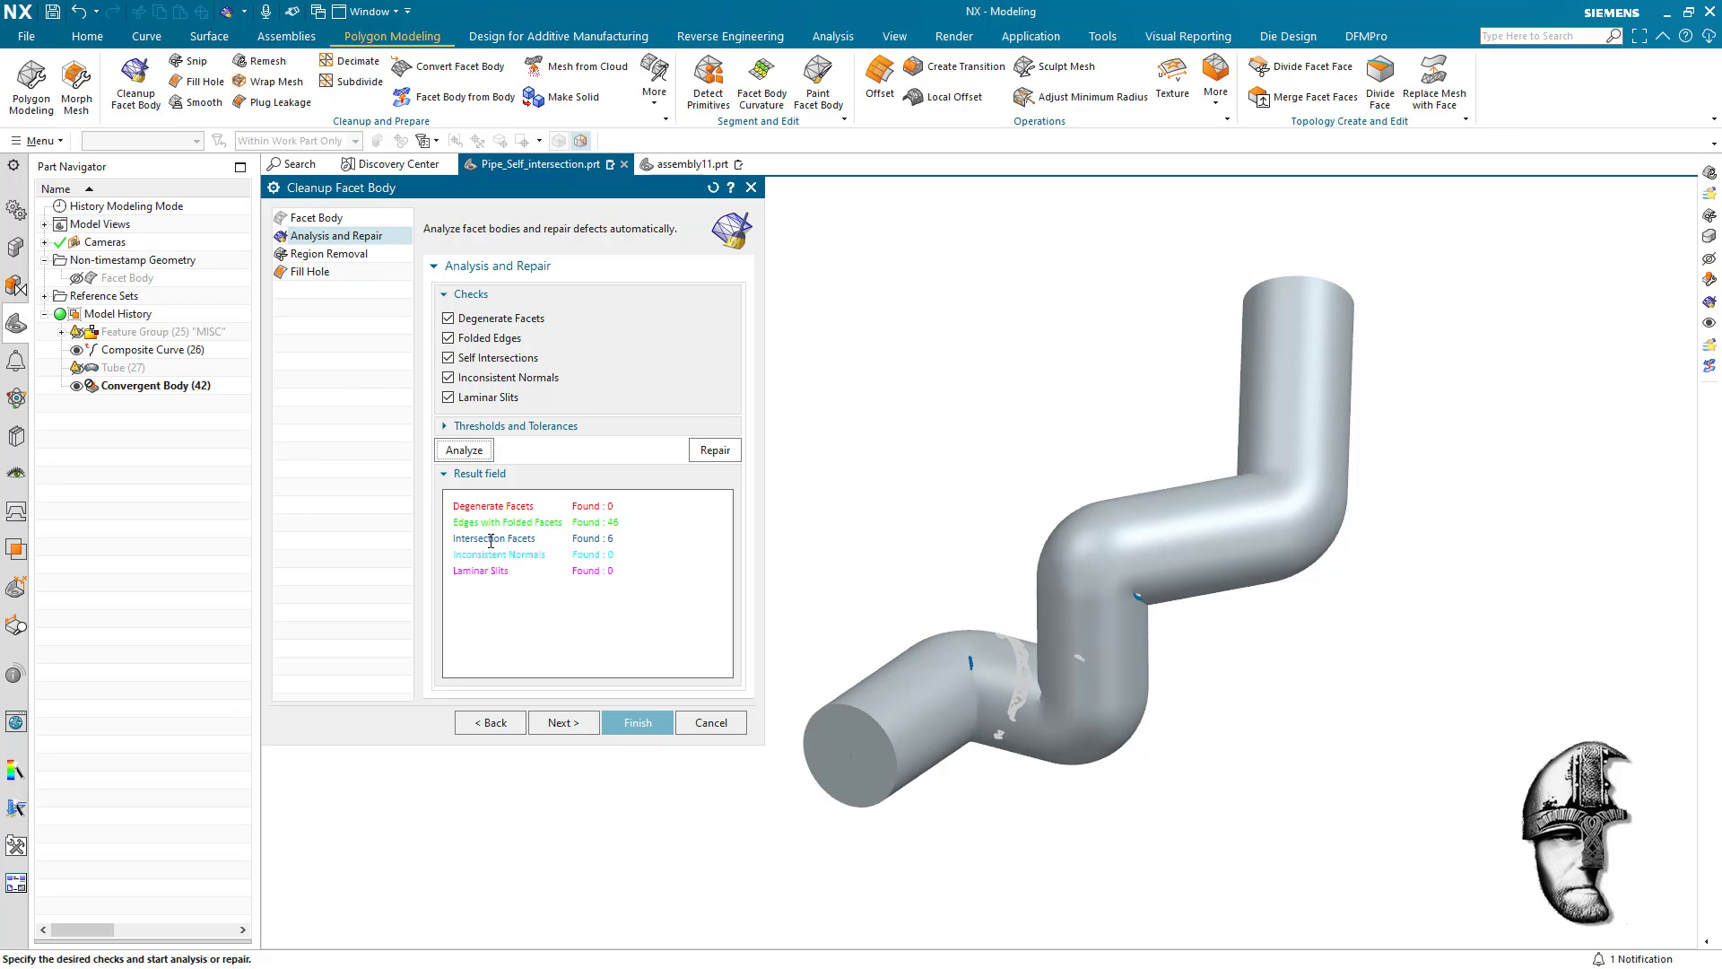
click(715, 450)
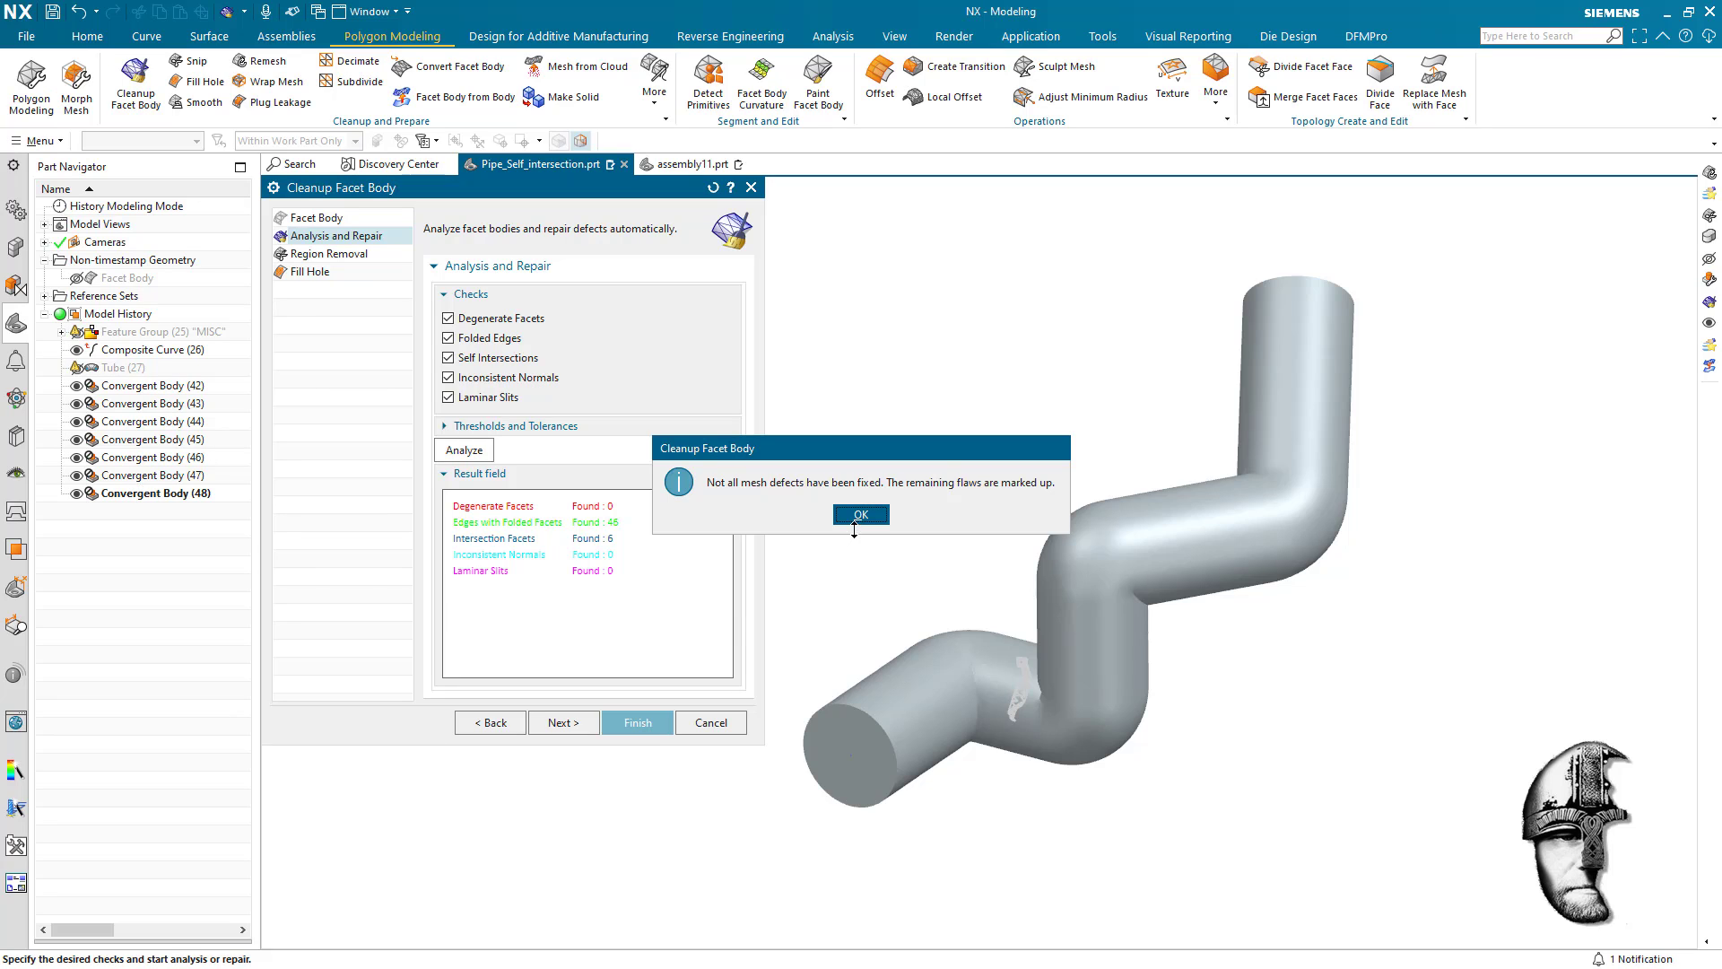
click(861, 515)
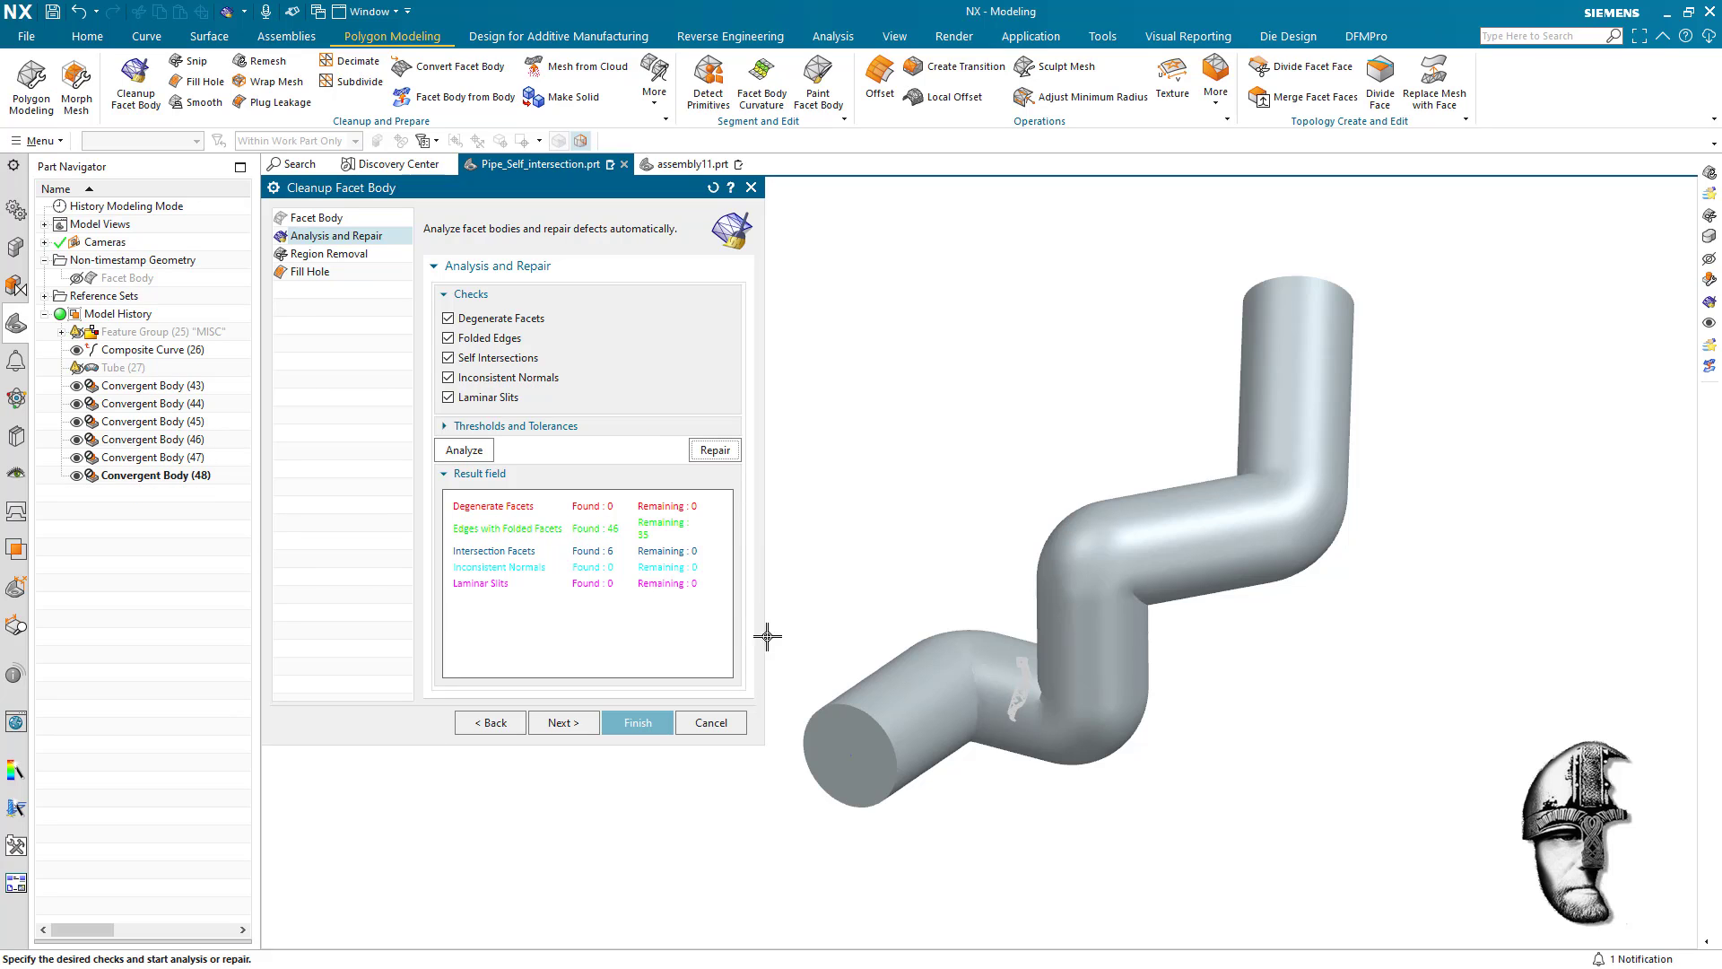
click(638, 723)
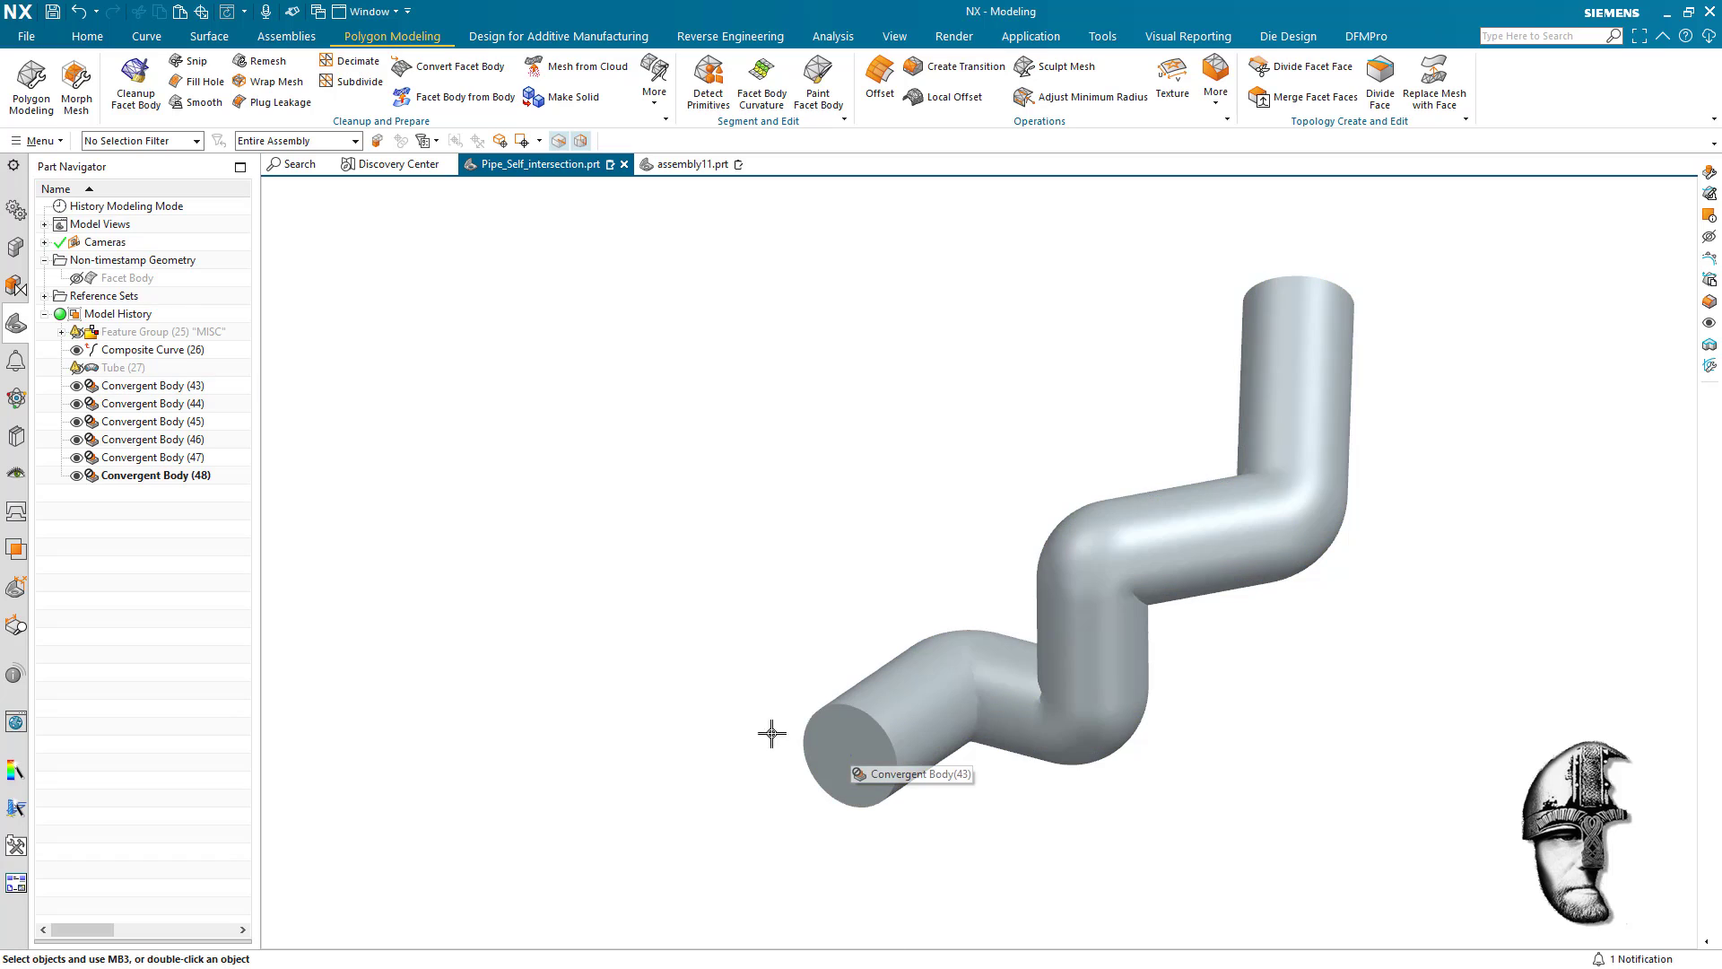
Hide Convergent Body (43), delete Convergent Bodies (44)–(48), then show (43) again.
click(188, 390)
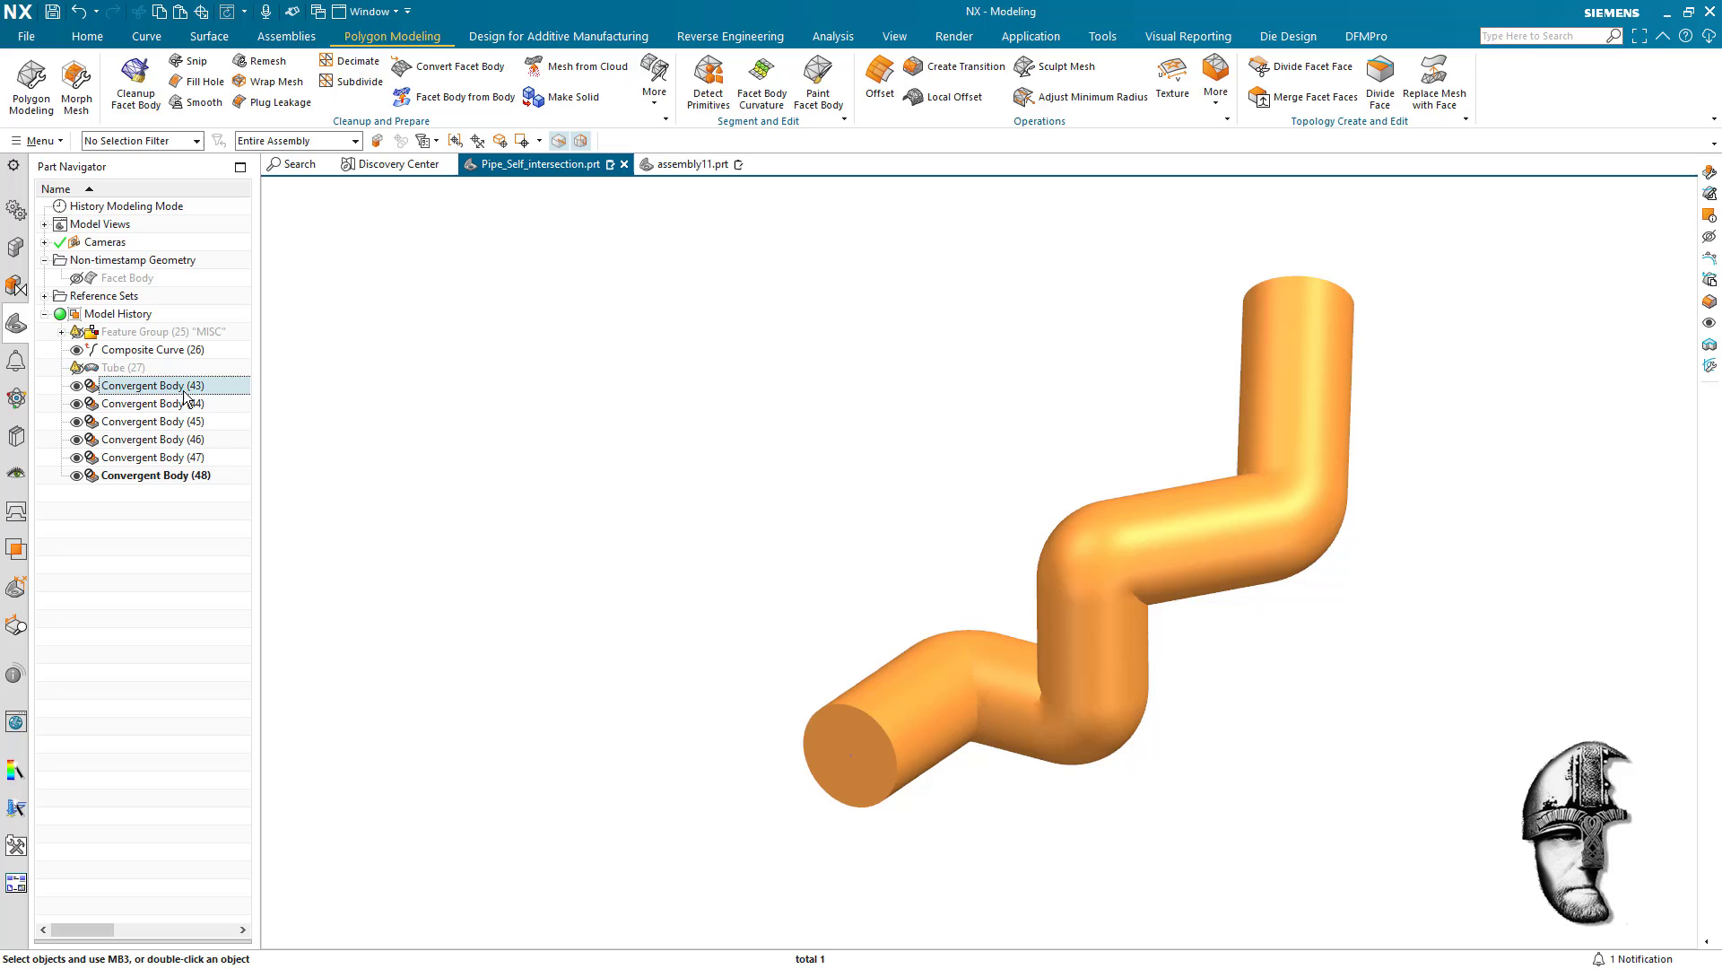
key(Escape)
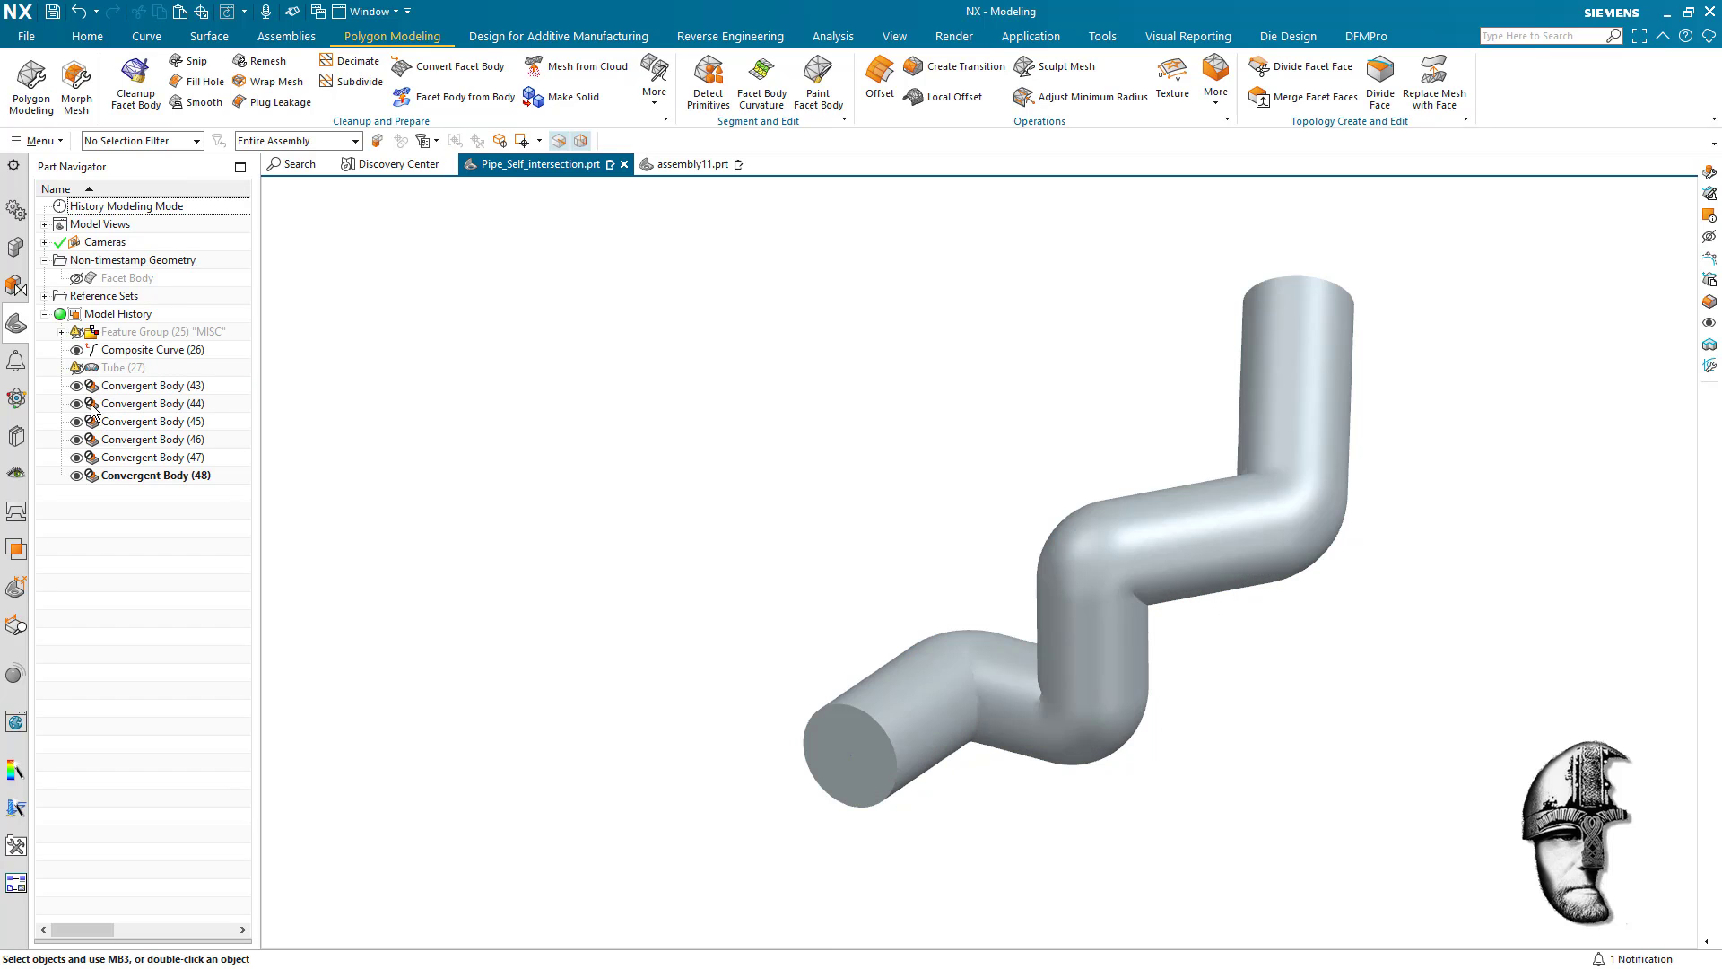
click(77, 386)
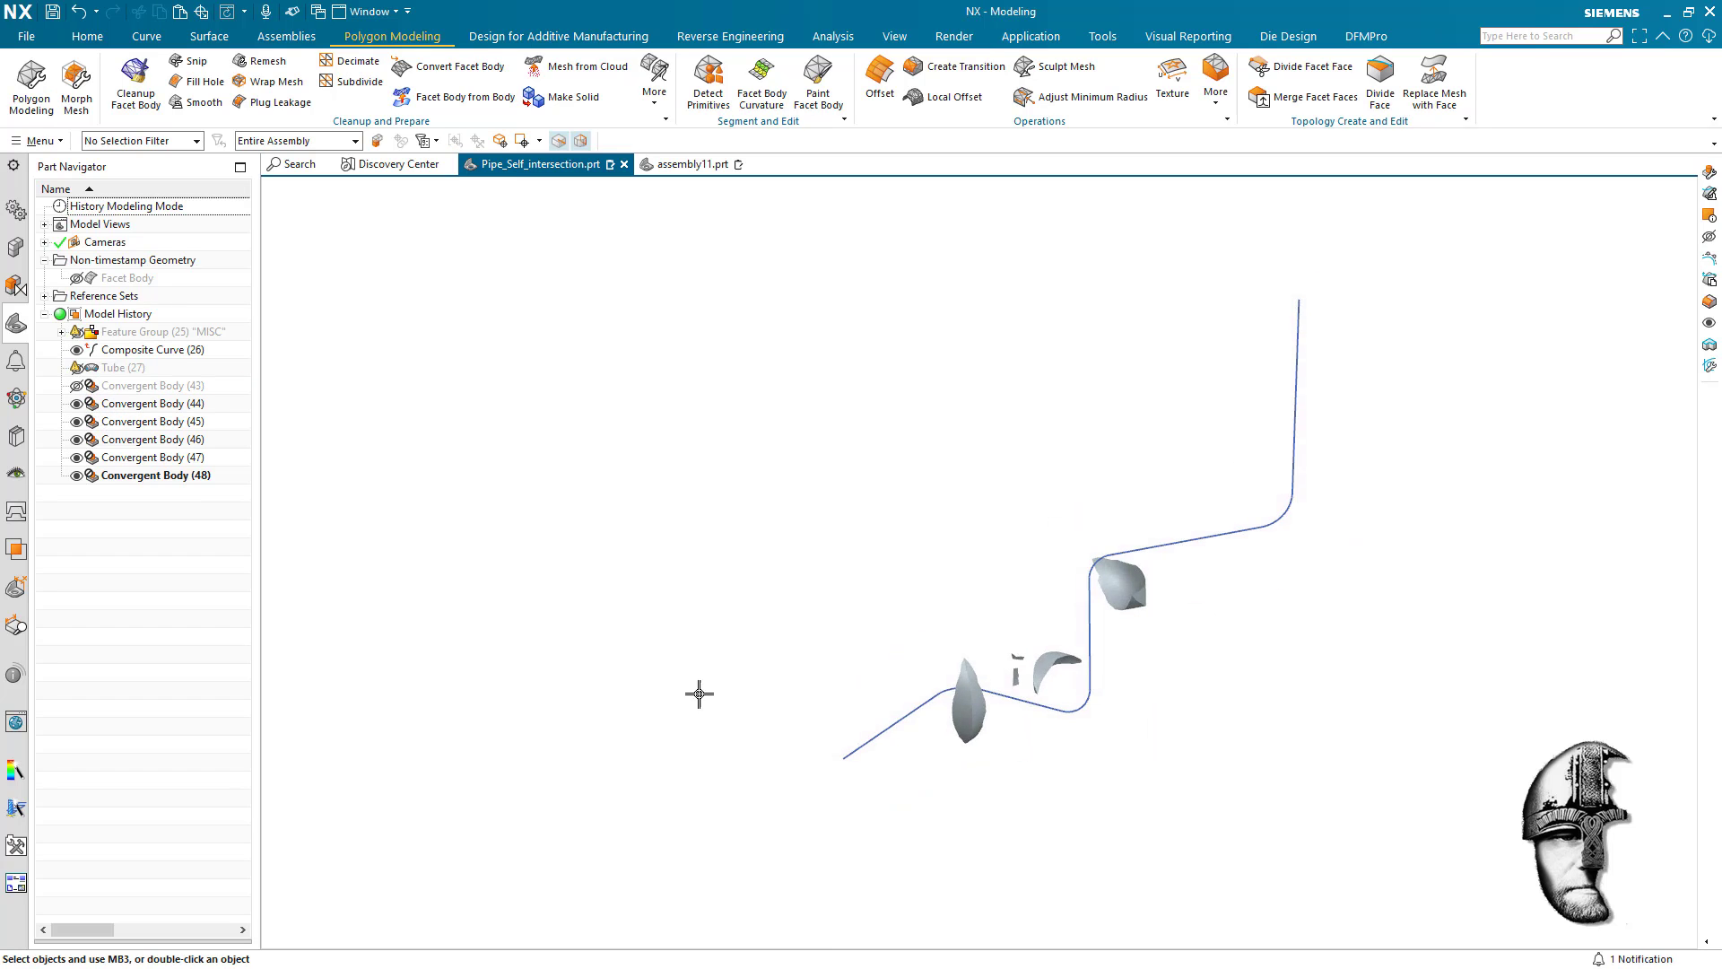
scroll(1214, 700, up, 3)
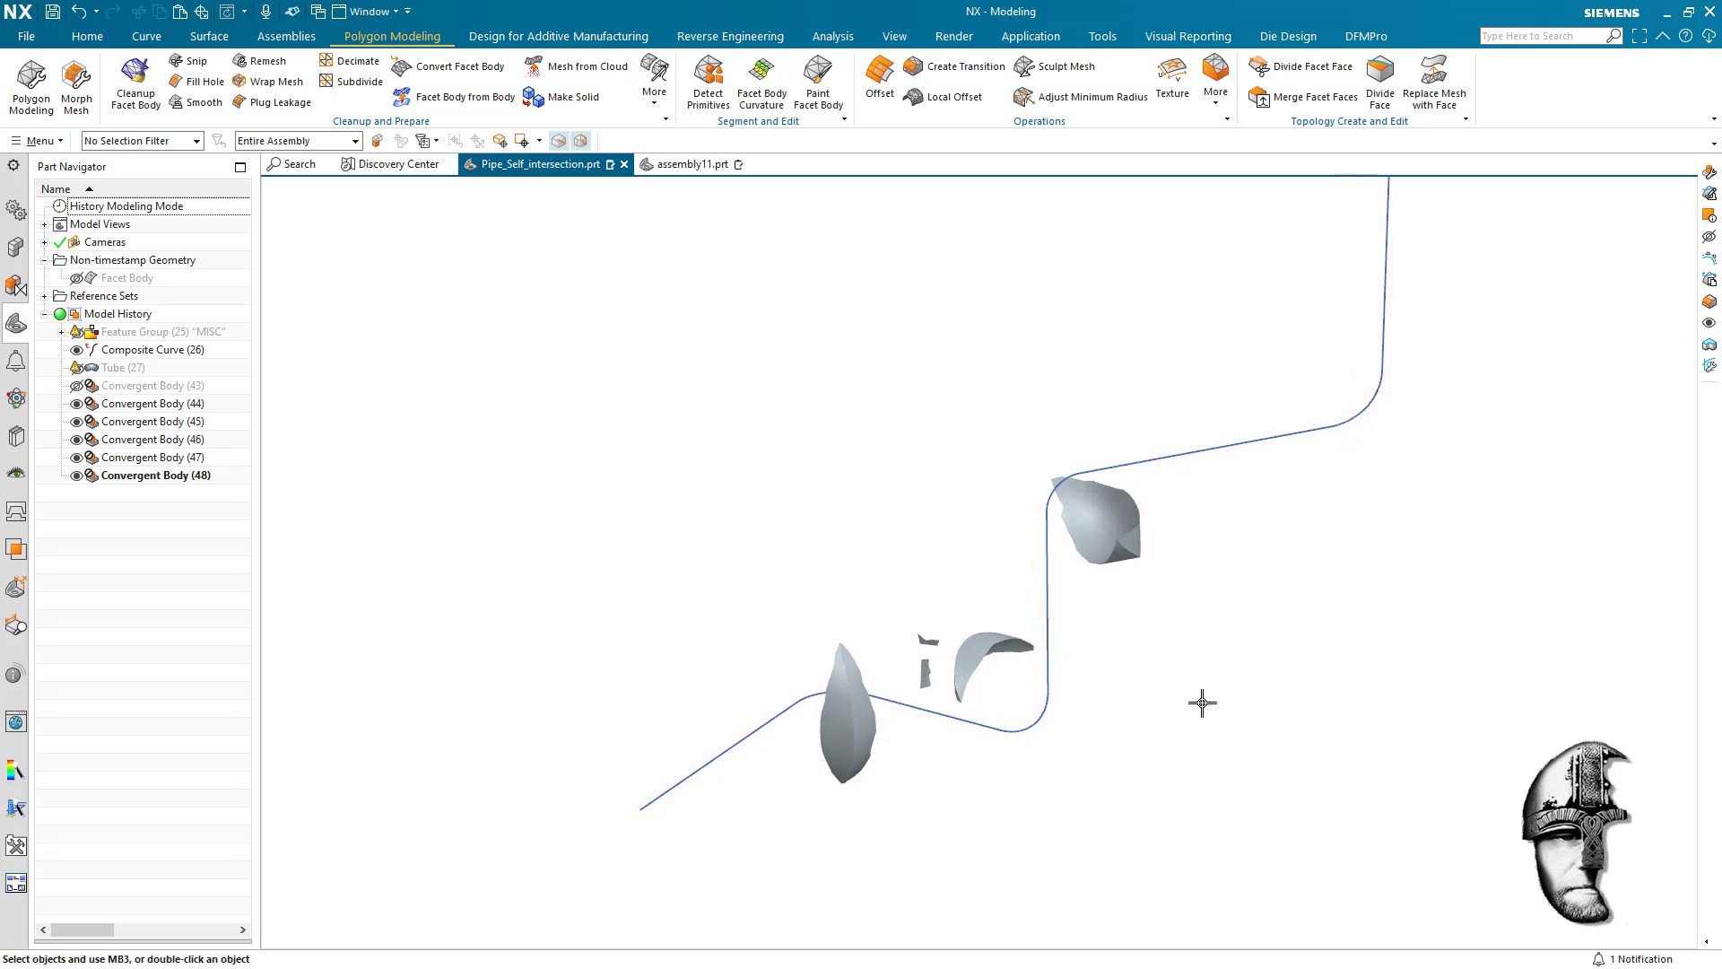
click(137, 406)
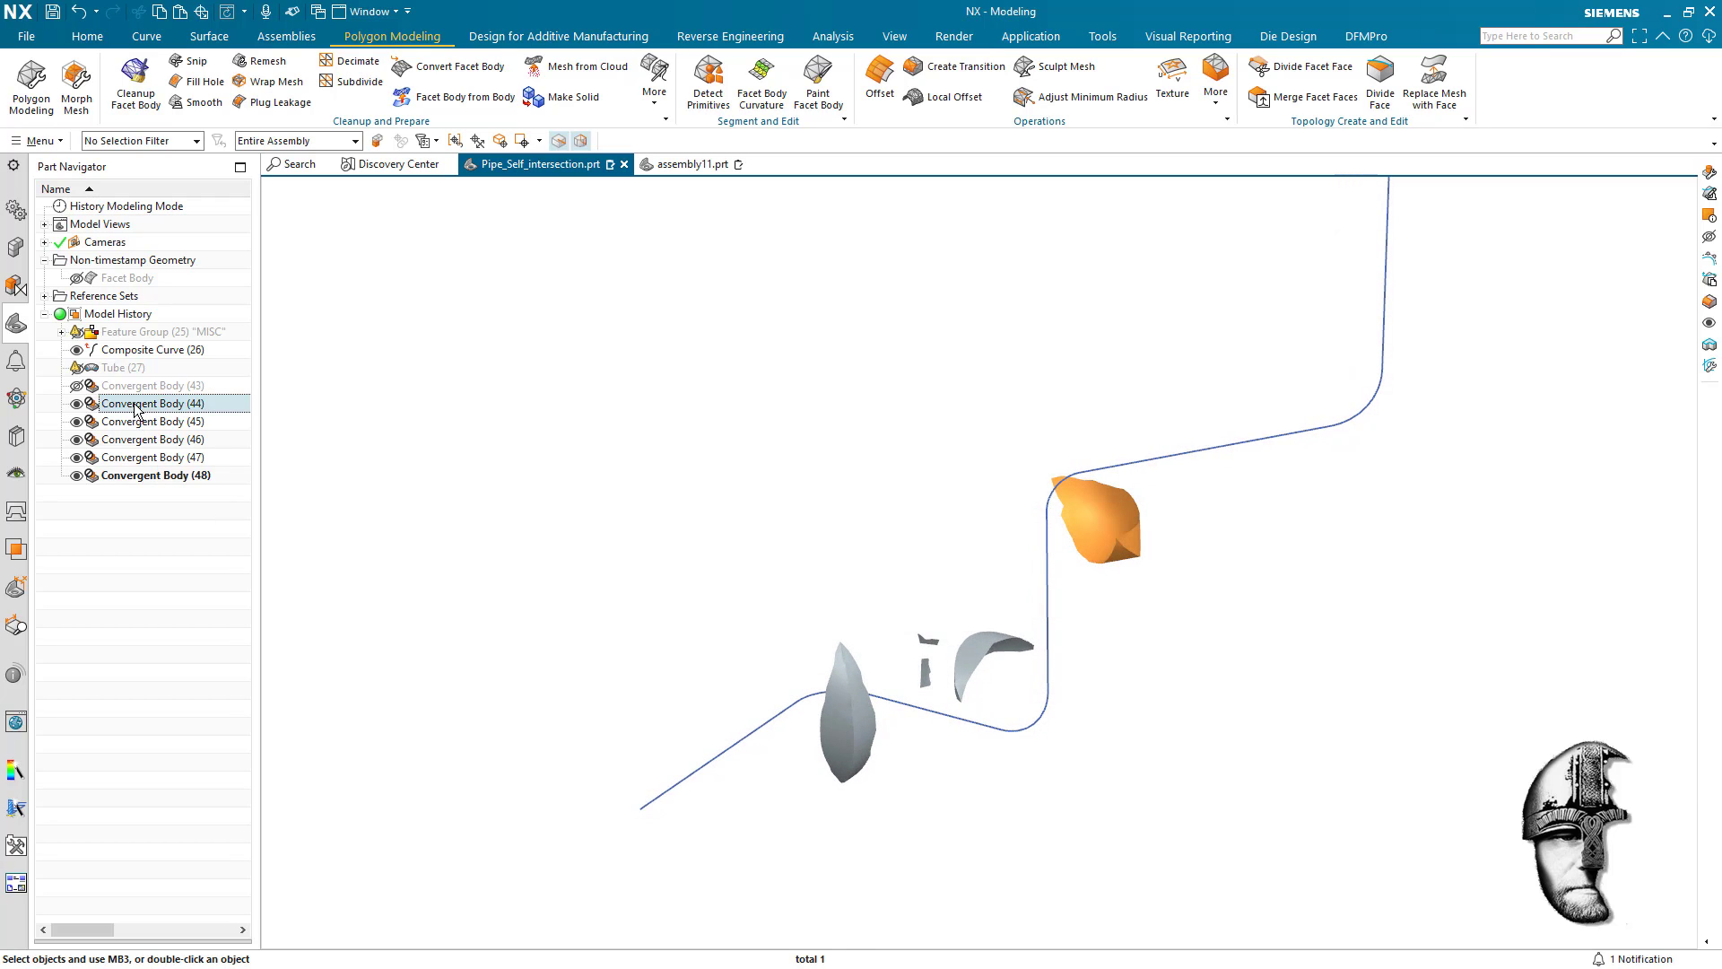
shift+click(141, 476)
key(Delete)
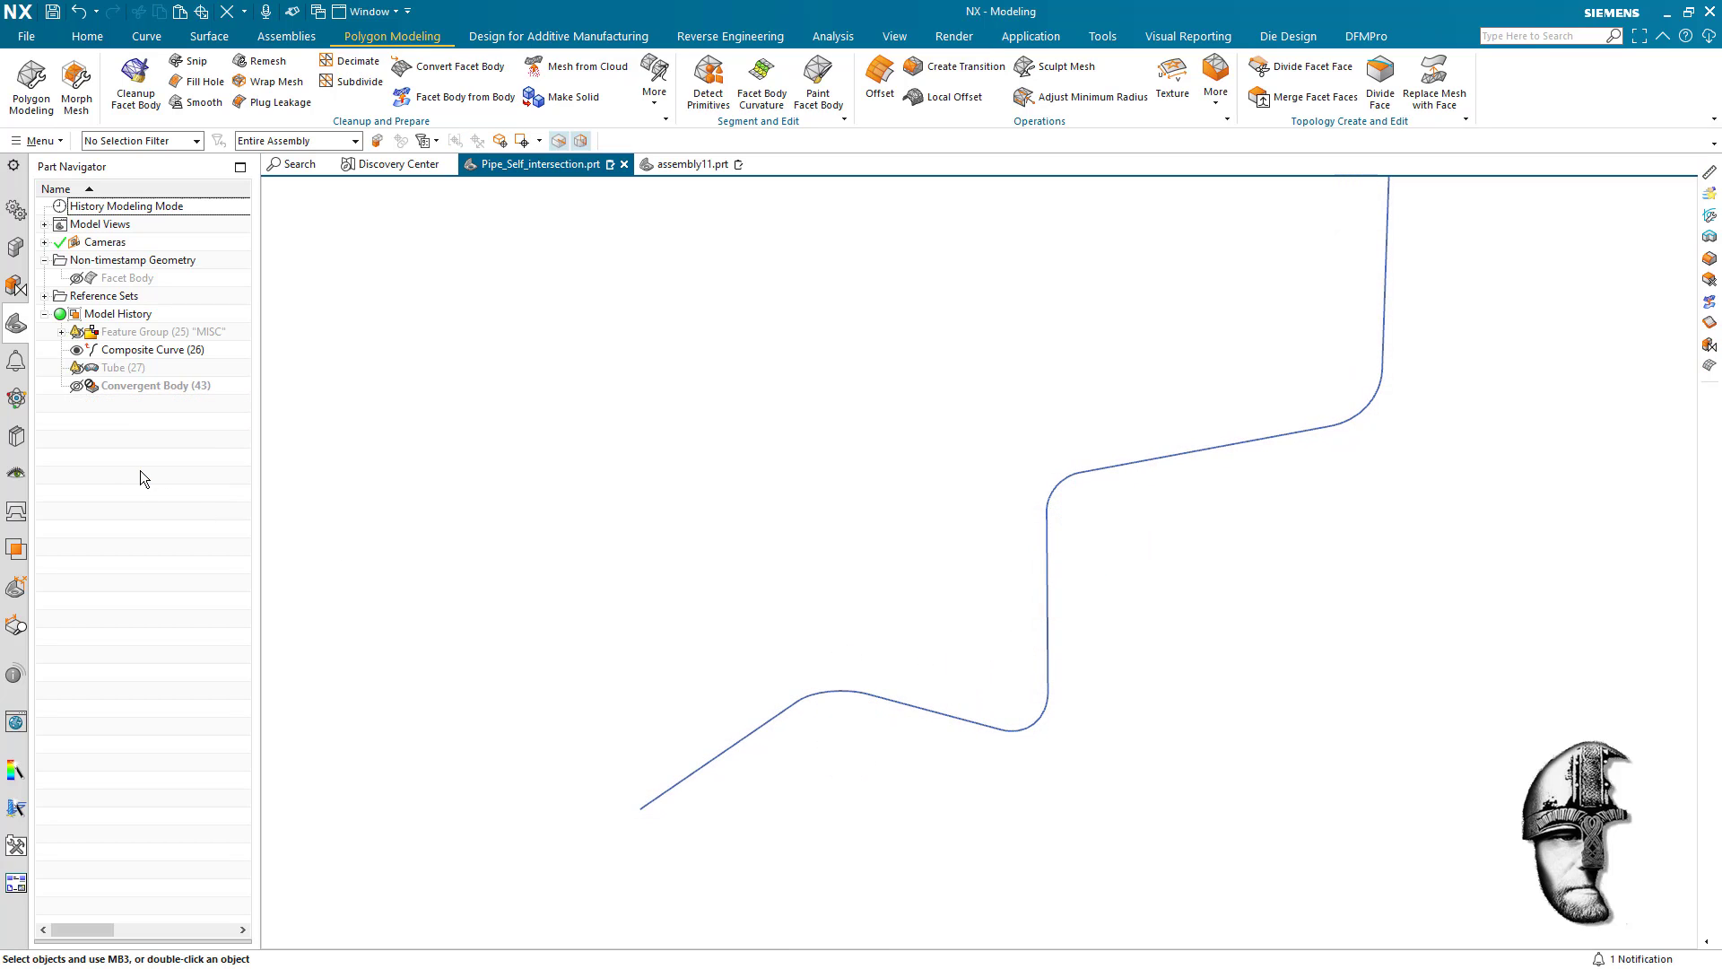
click(89, 386)
scroll(1294, 578, down, 4)
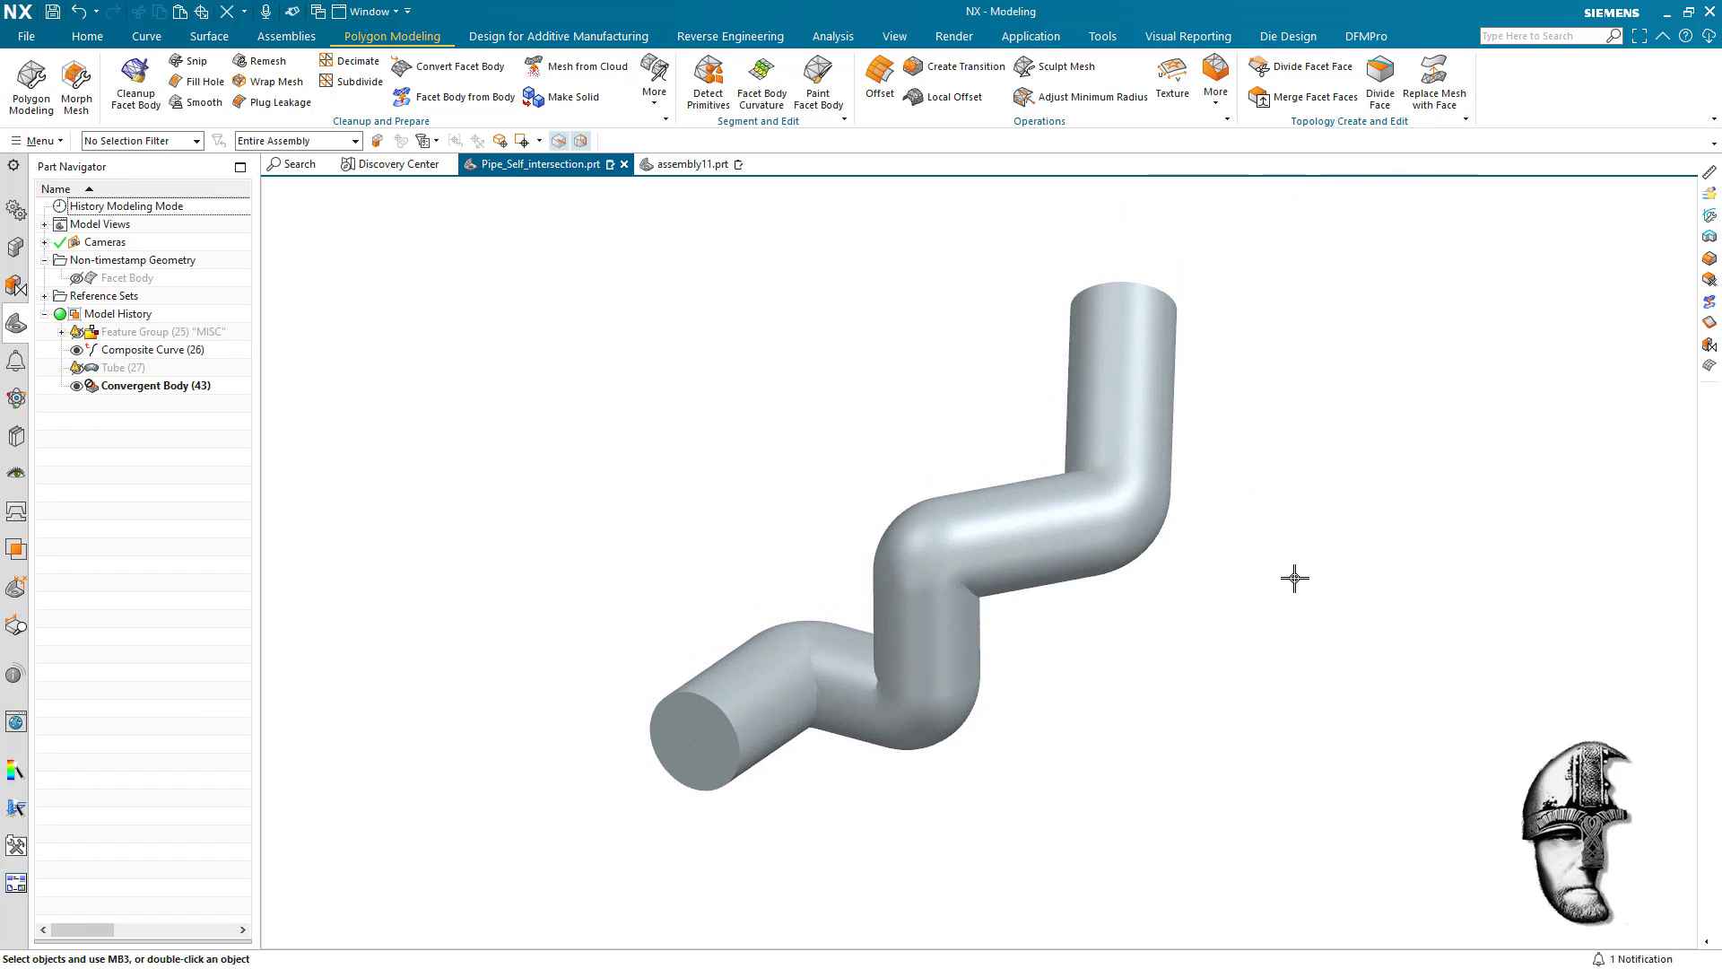